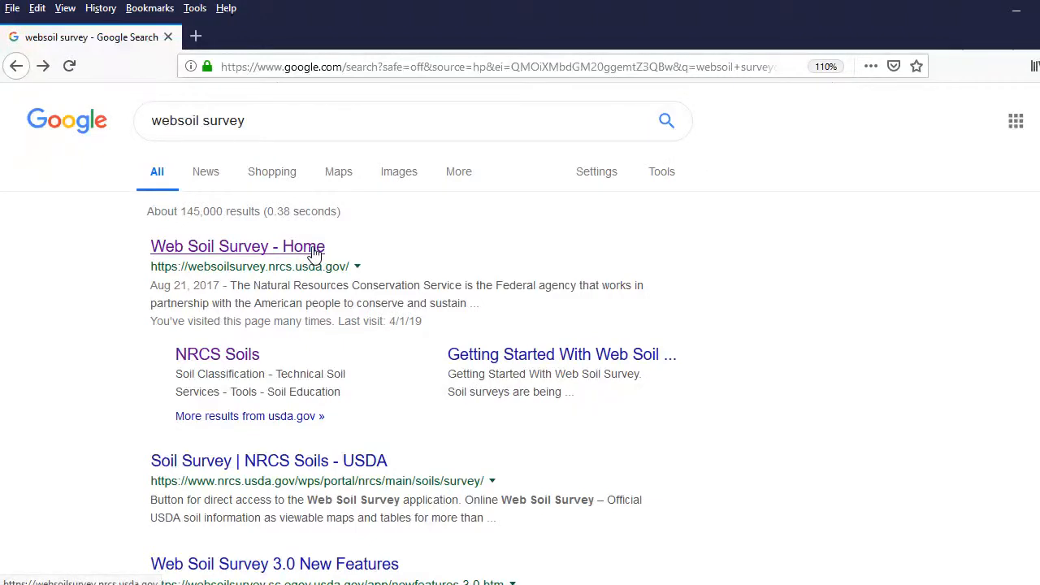
Open the Web Soil Survey home page from the search results and start the WSS application.
{"action": "left_click", "coordinate": [316, 252]}
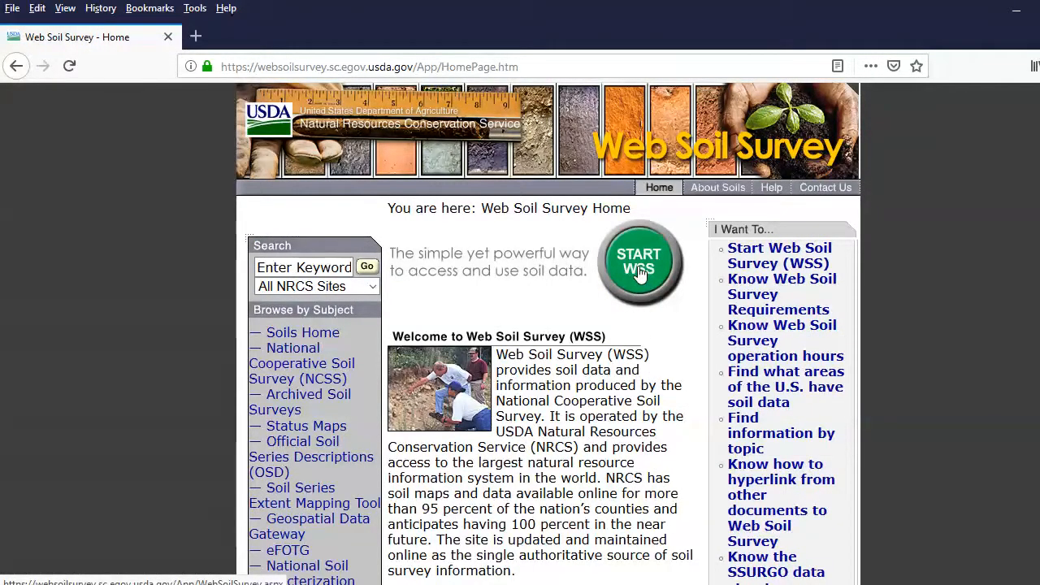
{"action": "left_click", "coordinate": [640, 273]}
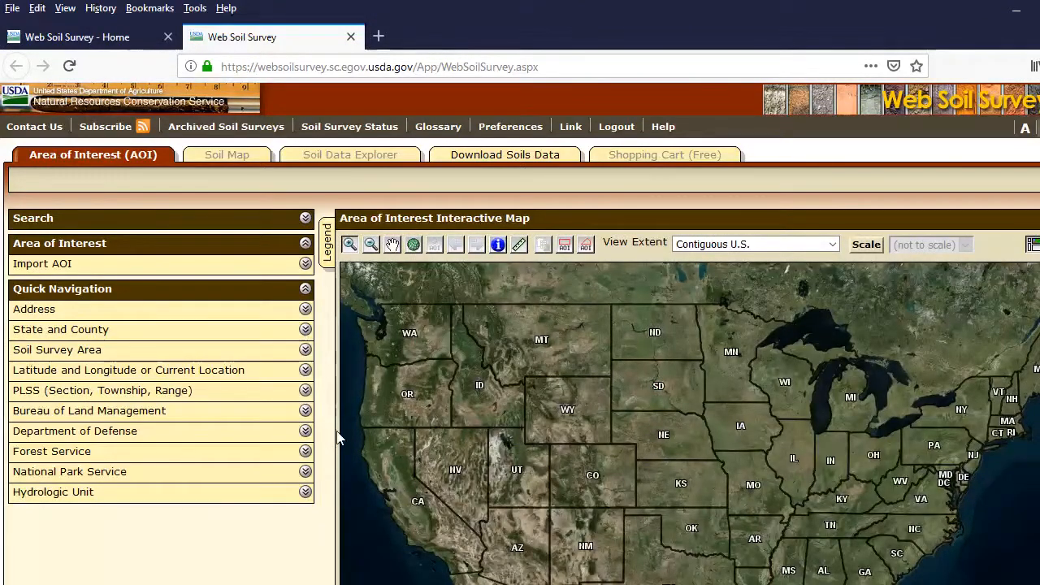
Navigate the area of interest map to Anderson County, Tennessee, using the state and county quick navigation.
{"action": "left_click", "coordinate": [305, 329]}
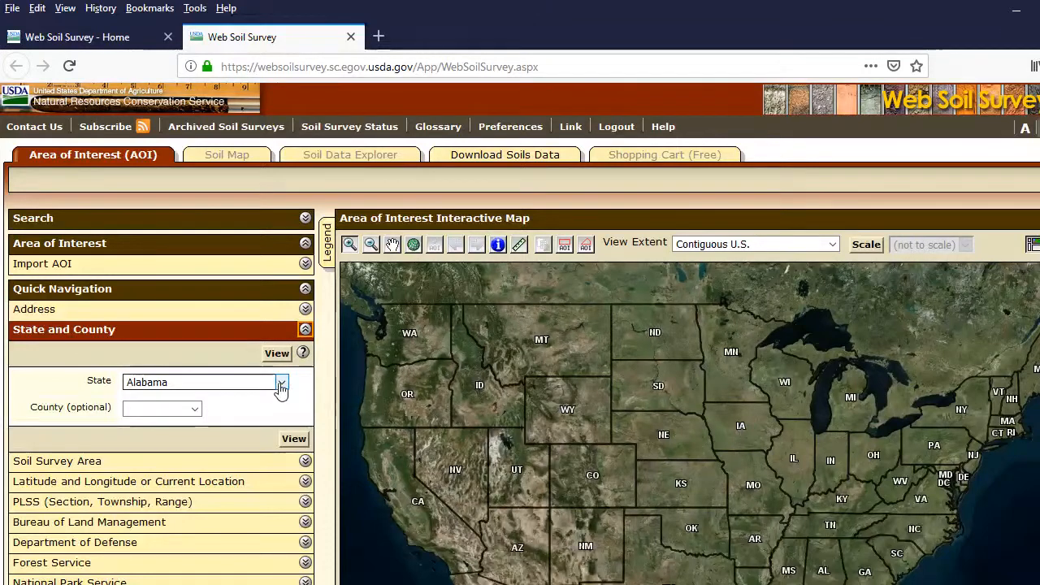
{"action": "left_click", "coordinate": [281, 382]}
{"action": "scroll", "coordinate": [185, 326], "scroll_direction": "down", "scroll_amount": 8}
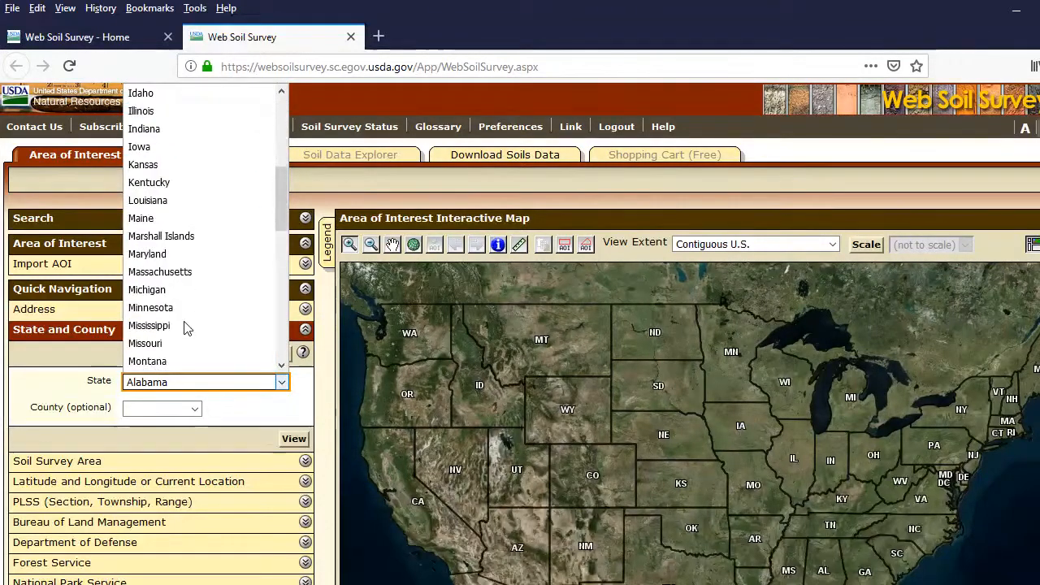
{"action": "scroll", "coordinate": [185, 326], "scroll_direction": "down", "scroll_amount": 4}
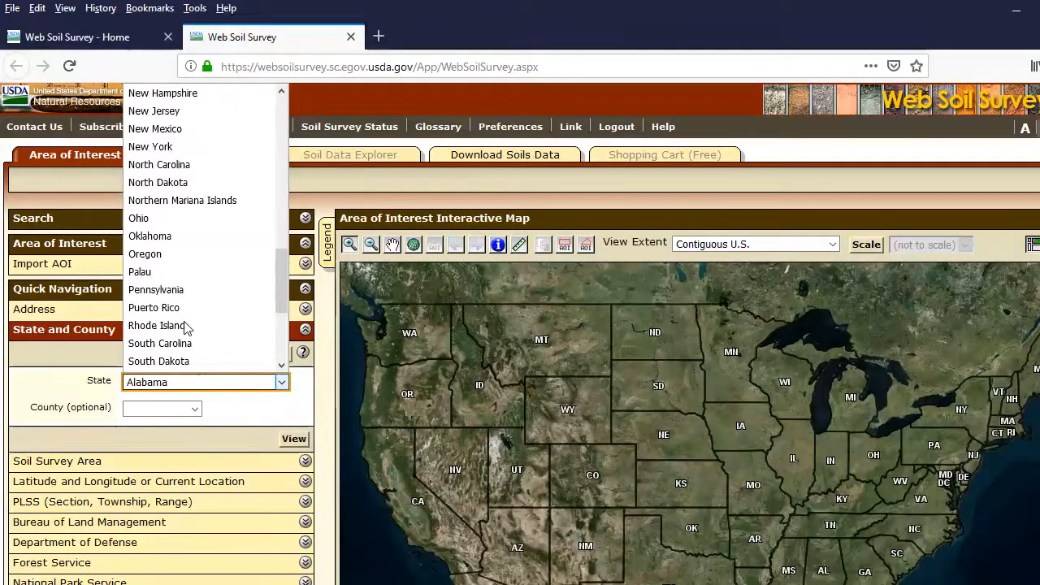
{"action": "left_click", "coordinate": [176, 326]}
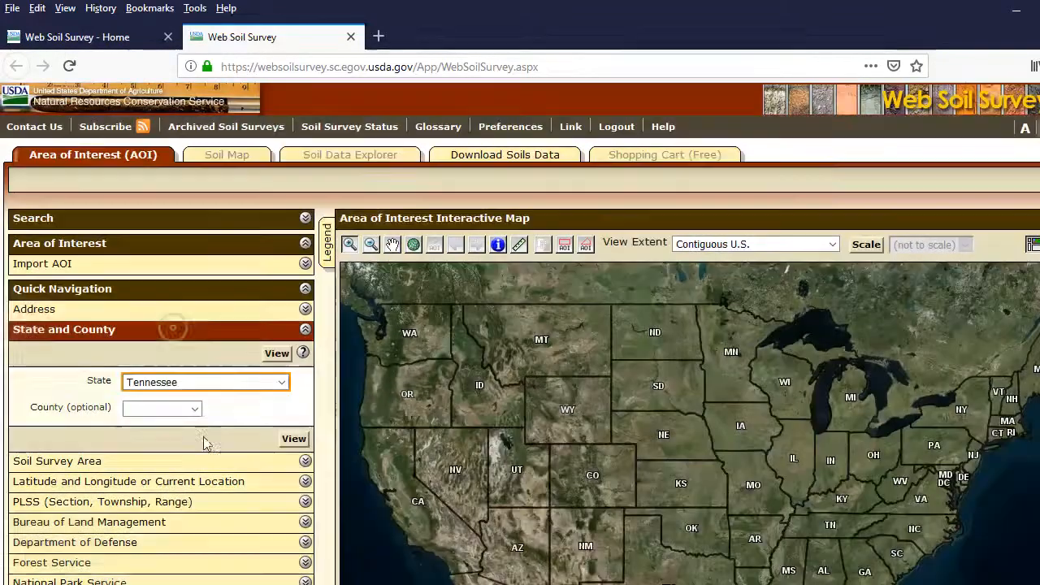
{"action": "left_click", "coordinate": [195, 410]}
{"action": "left_click", "coordinate": [153, 110]}
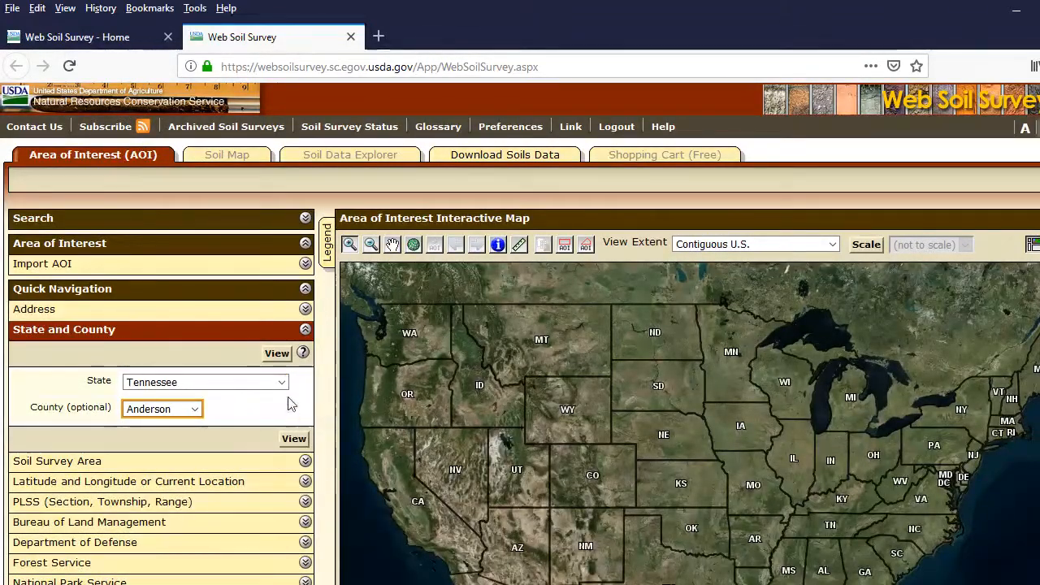
{"action": "left_click", "coordinate": [277, 355]}
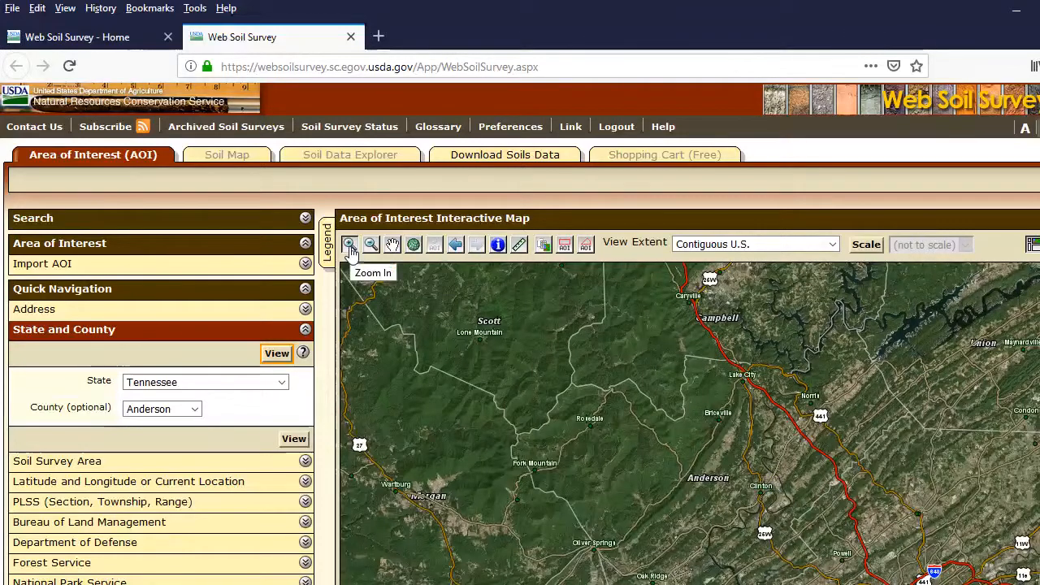
Bring the wooded Clinch River bend beside Clinton into close view on the map.
{"action": "left_click", "coordinate": [761, 492]}
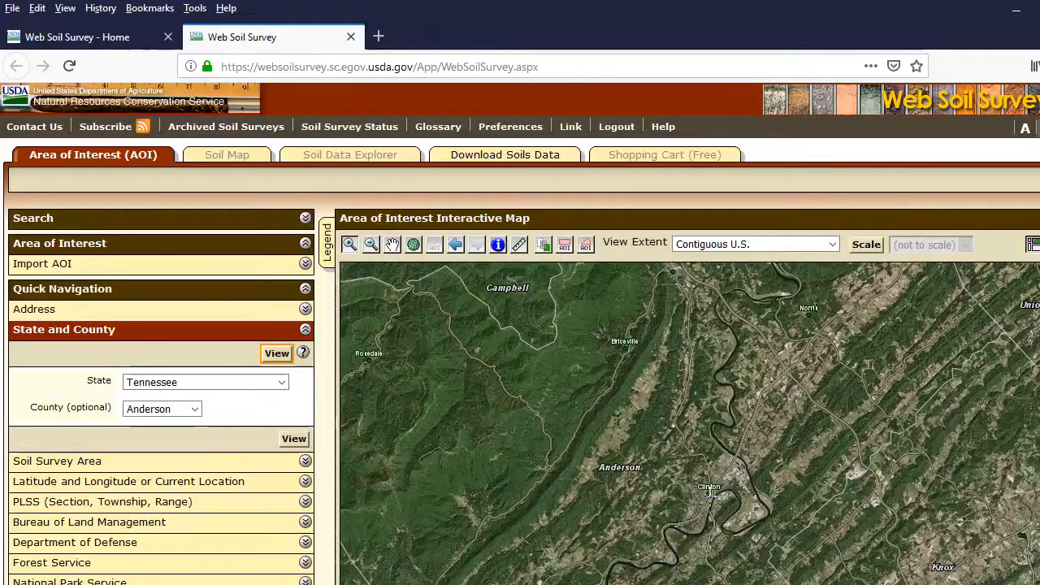
{"action": "left_click", "coordinate": [721, 559]}
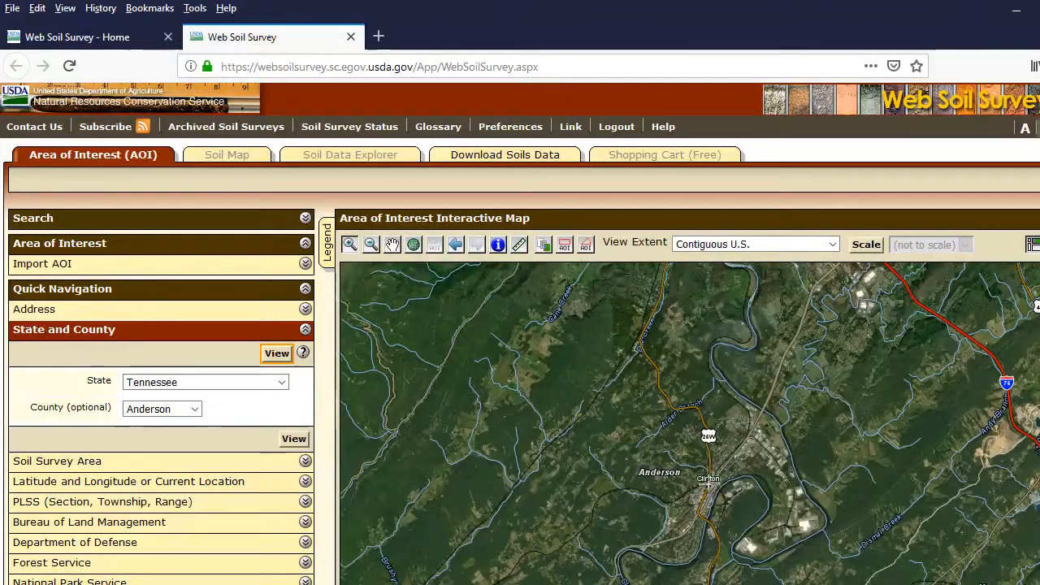
{"action": "left_click", "coordinate": [709, 483]}
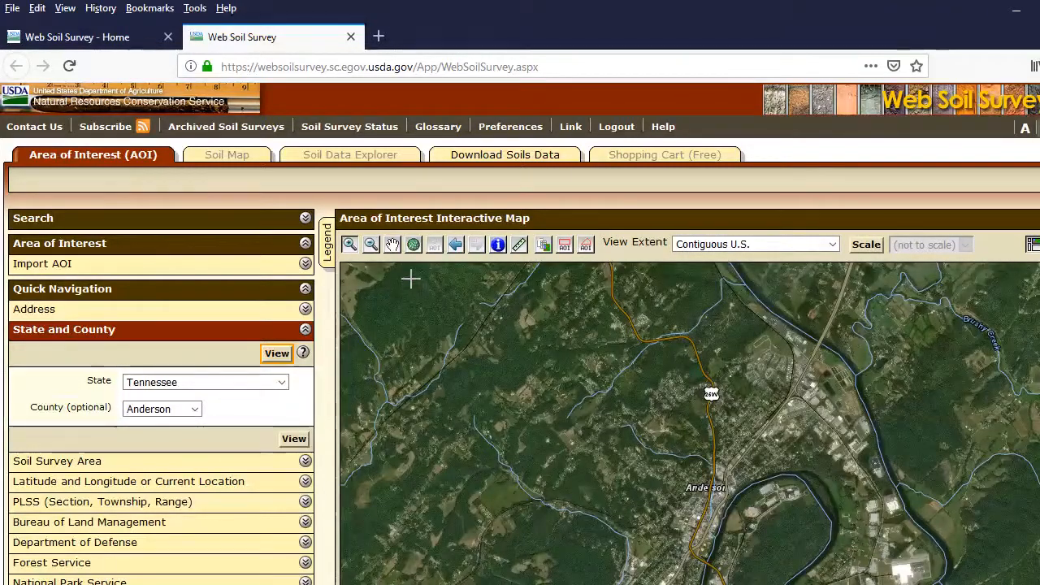
{"action": "left_click", "coordinate": [393, 244]}
{"action": "left_click_drag", "start_coordinate": [759, 518], "coordinate": [654, 428]}
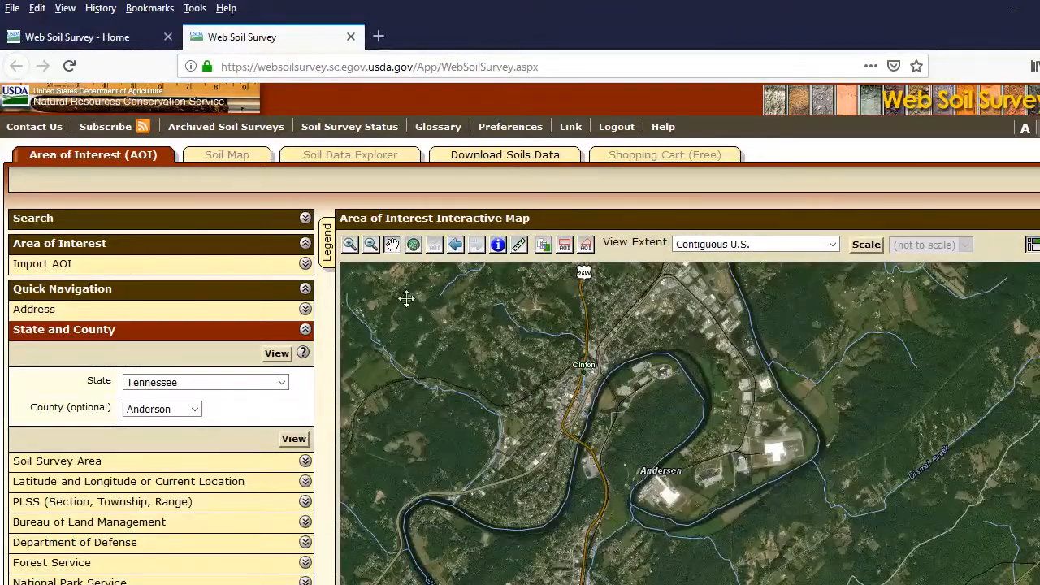
{"action": "left_click", "coordinate": [350, 245]}
{"action": "left_click", "coordinate": [657, 412]}
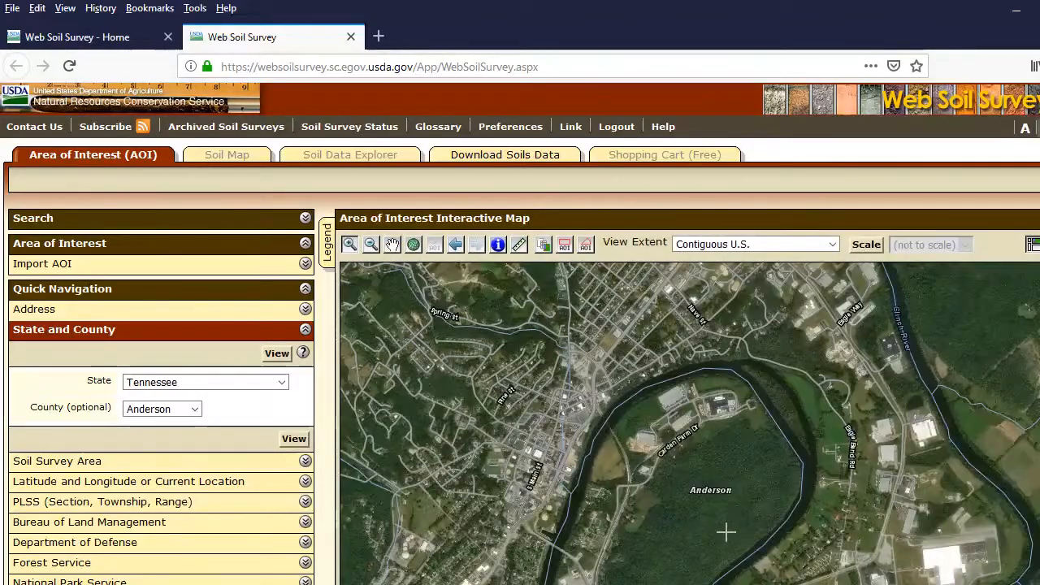
{"action": "left_click", "coordinate": [394, 246]}
{"action": "left_click_drag", "start_coordinate": [691, 465], "coordinate": [632, 371]}
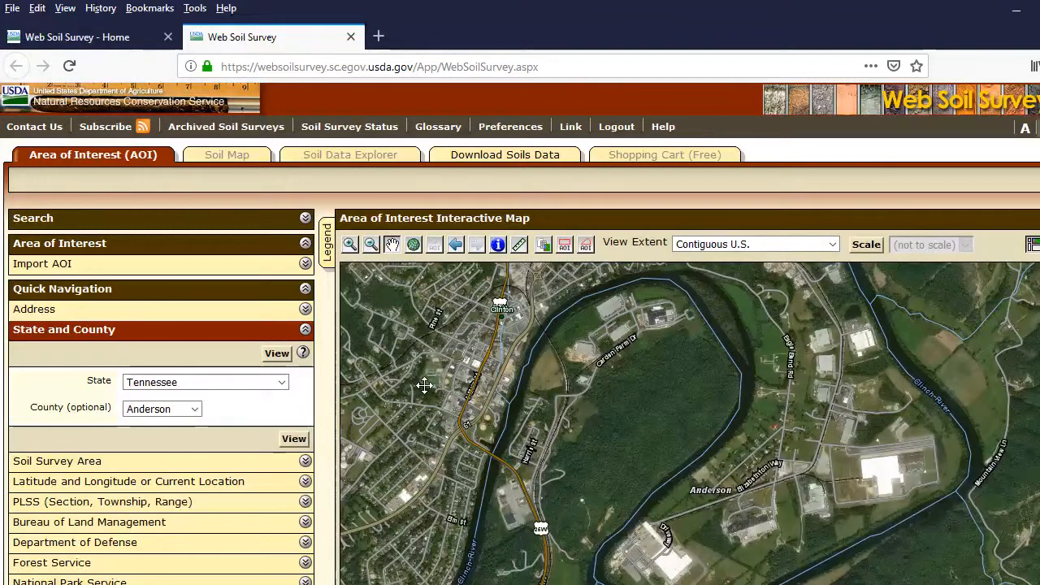
Define a polygon area of interest of about 418 acres around the wooded land inside the Clinch River bend.
{"action": "left_click", "coordinate": [586, 245]}
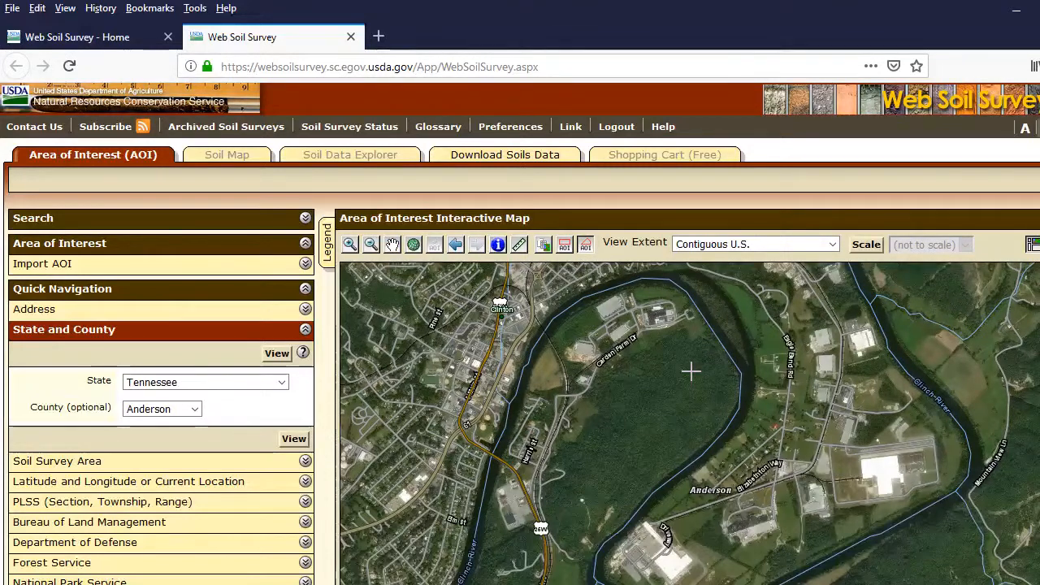
{"action": "left_click", "coordinate": [664, 320]}
{"action": "left_click", "coordinate": [767, 391]}
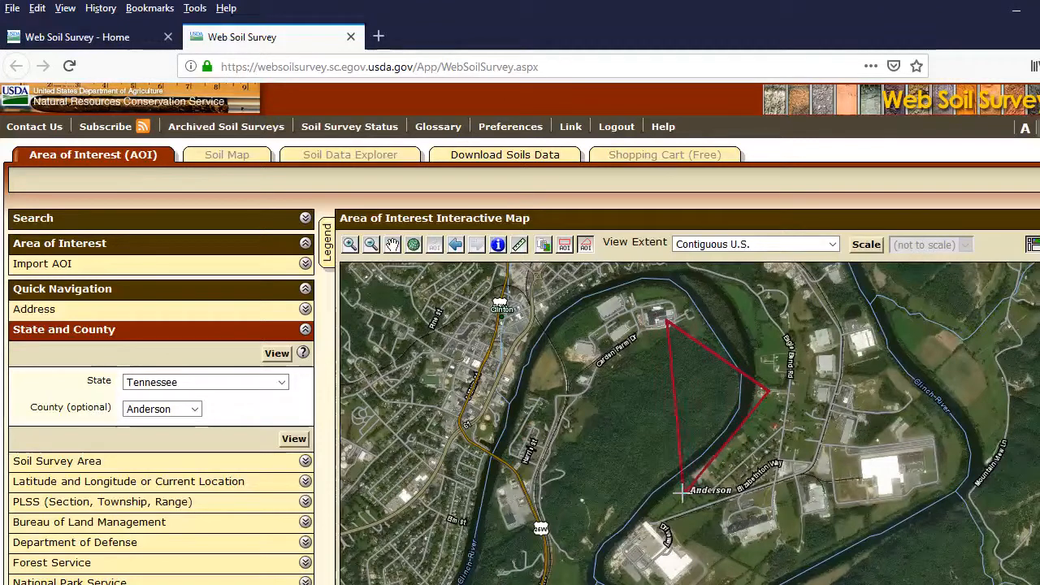
{"action": "left_click", "coordinate": [590, 571]}
{"action": "left_click", "coordinate": [520, 482]}
{"action": "left_click", "coordinate": [580, 373]}
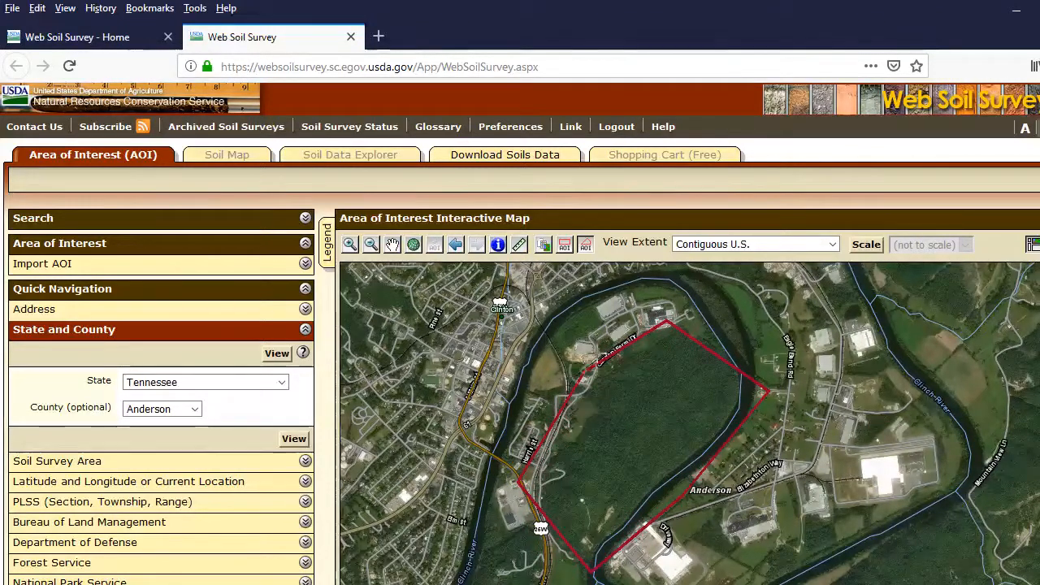
{"action": "left_click", "coordinate": [664, 321]}
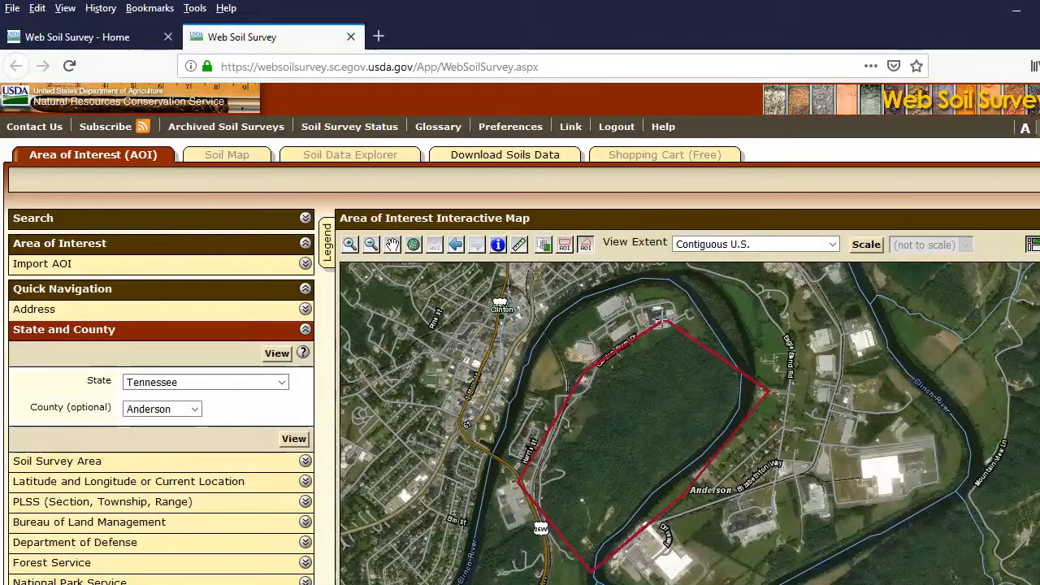
{"action": "double_click", "coordinate": [665, 324]}
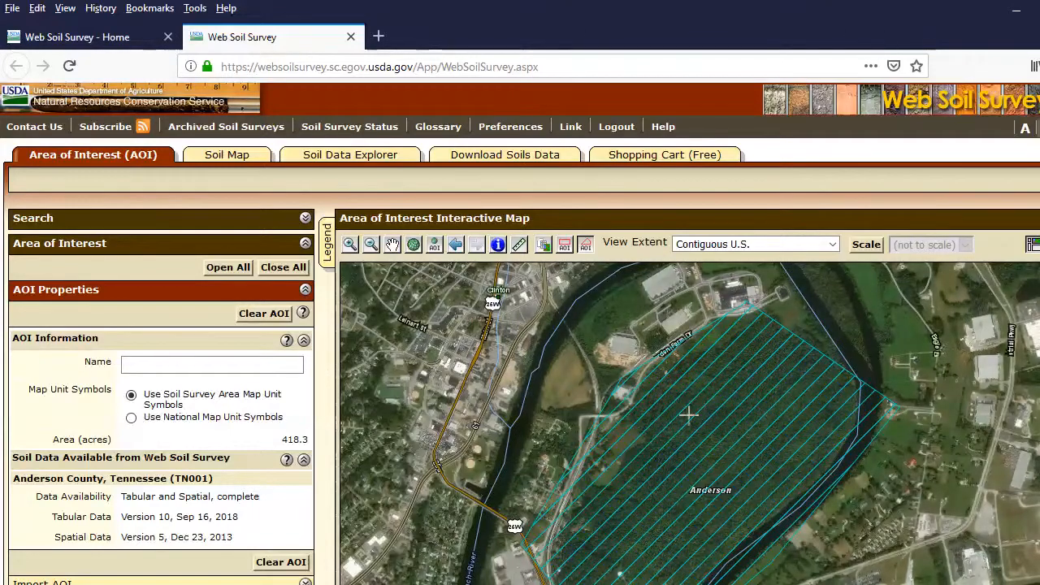
Display the soil map for the area of interest and look through its map unit legend.
{"action": "left_click", "coordinate": [231, 158]}
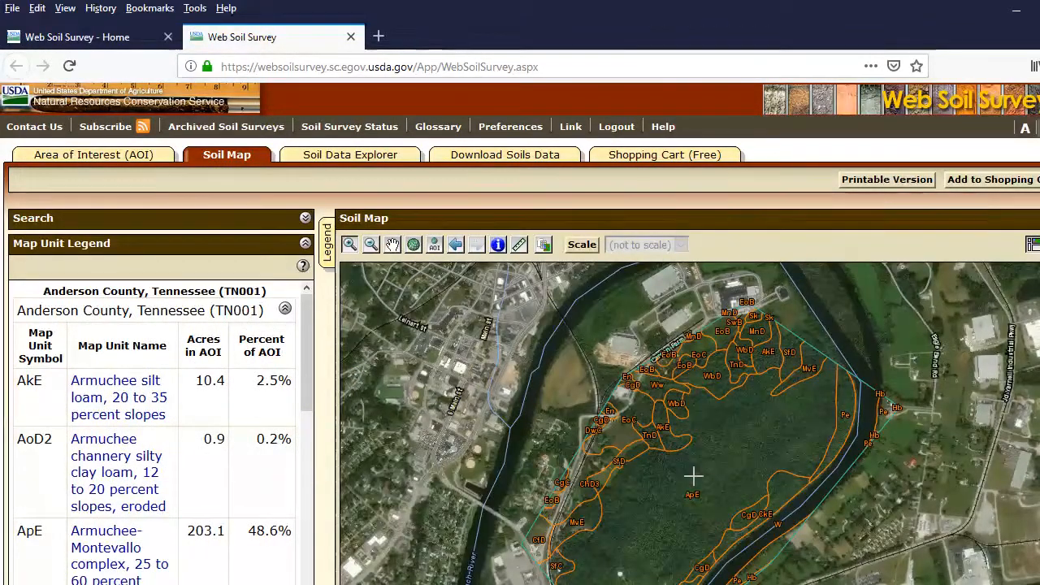
{"action": "scroll", "coordinate": [520, 331], "scroll_direction": "down", "scroll_amount": 3}
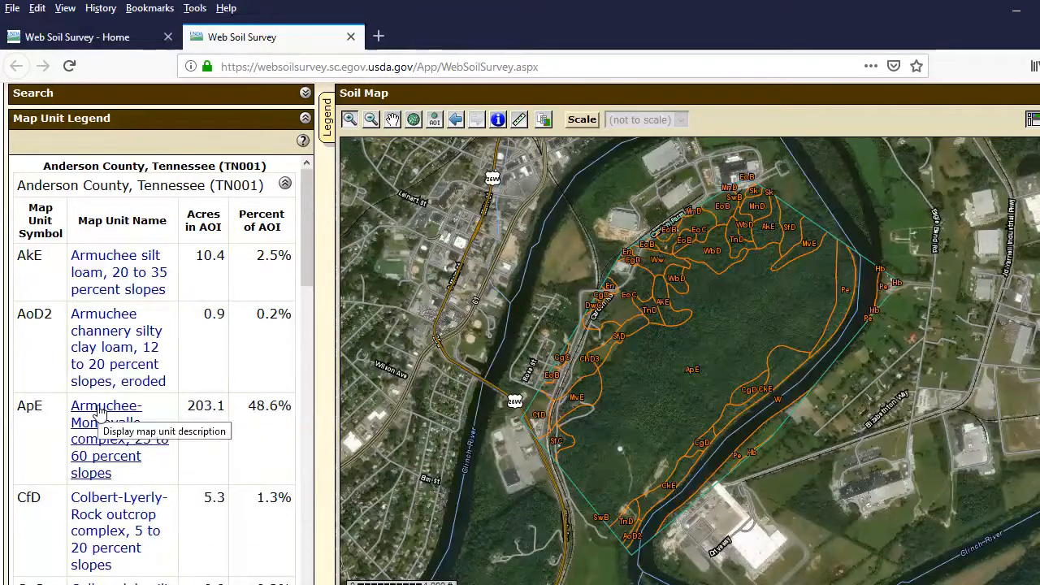
{"action": "scroll", "coordinate": [97, 411], "scroll_direction": "down", "scroll_amount": 2}
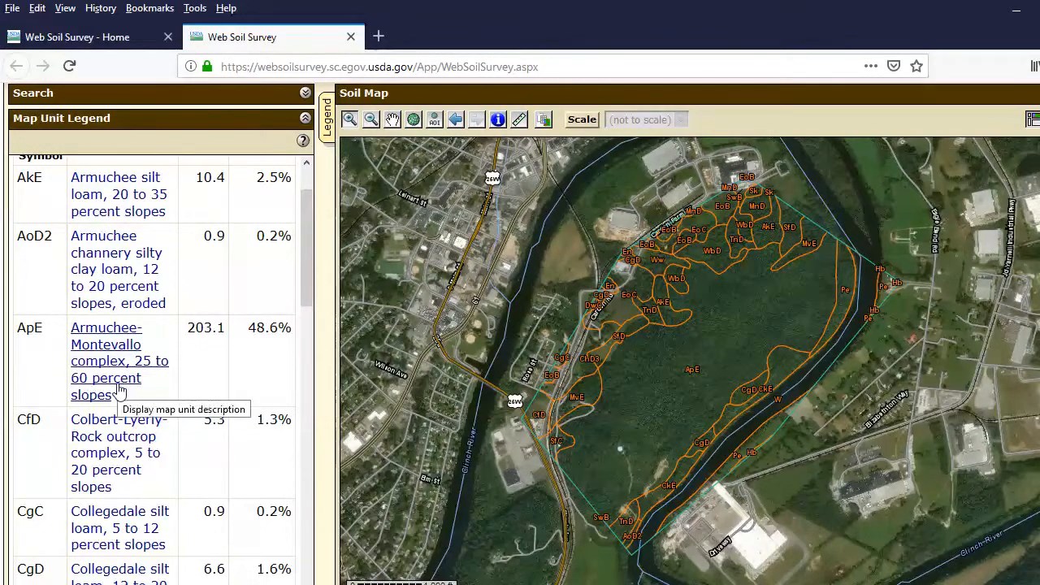
Read the map unit description of ApE, Armuchee-Montevallo complex, including both soils' settings, typical profiles and properties, and close it.
{"action": "left_click", "coordinate": [110, 337]}
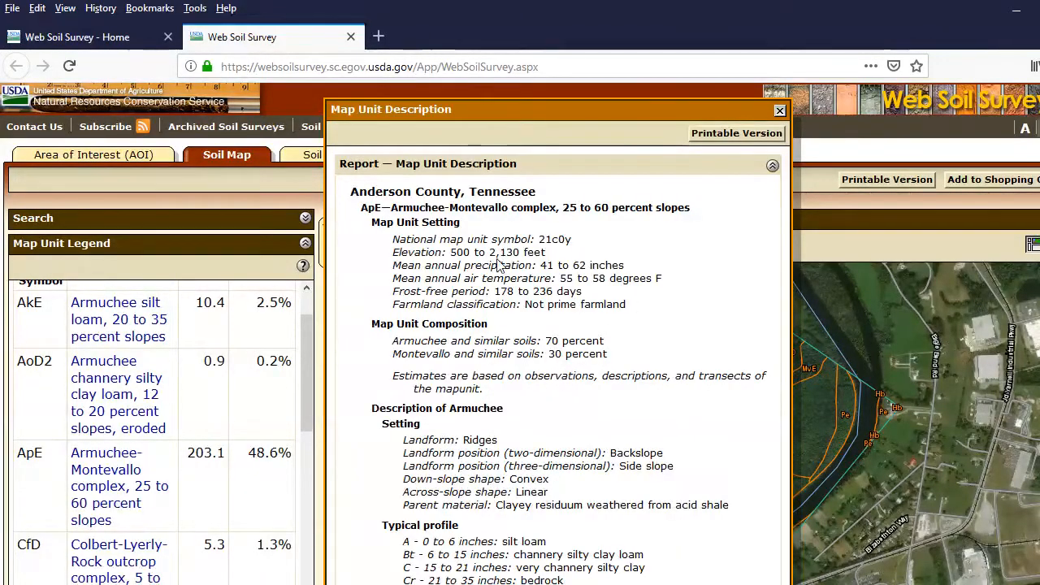
{"action": "scroll", "coordinate": [520, 326], "scroll_direction": "down", "scroll_amount": 2}
{"action": "scroll", "coordinate": [520, 326], "scroll_direction": "down", "scroll_amount": 2}
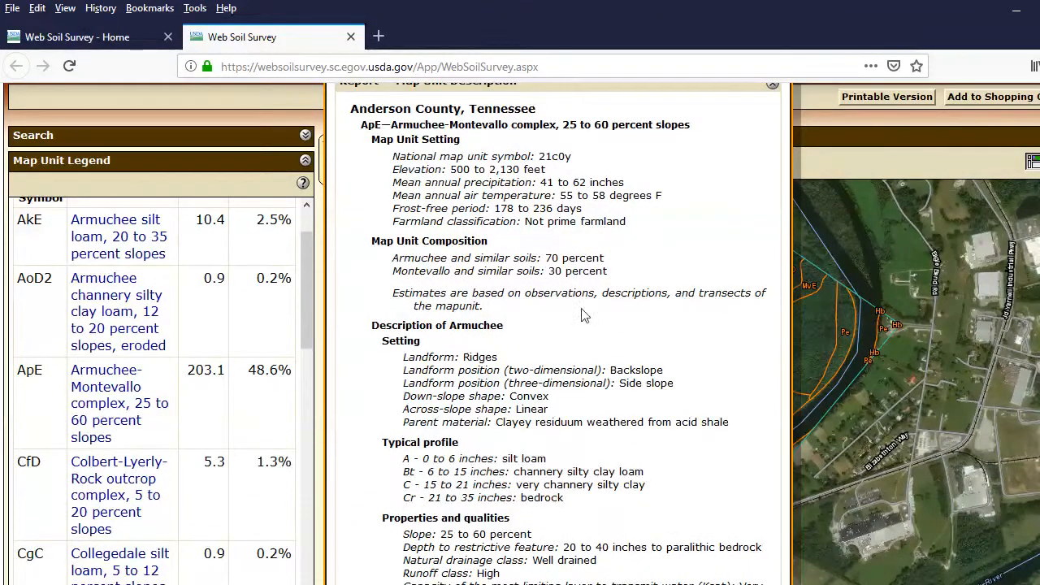
{"action": "scroll", "coordinate": [534, 363], "scroll_direction": "down", "scroll_amount": 3}
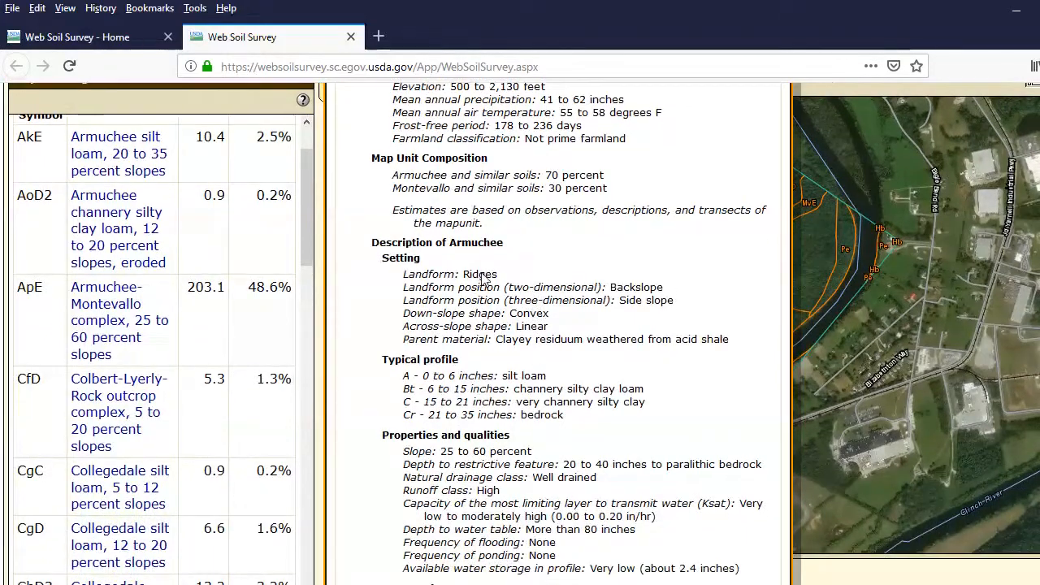
{"action": "scroll", "coordinate": [510, 396], "scroll_direction": "down", "scroll_amount": 3}
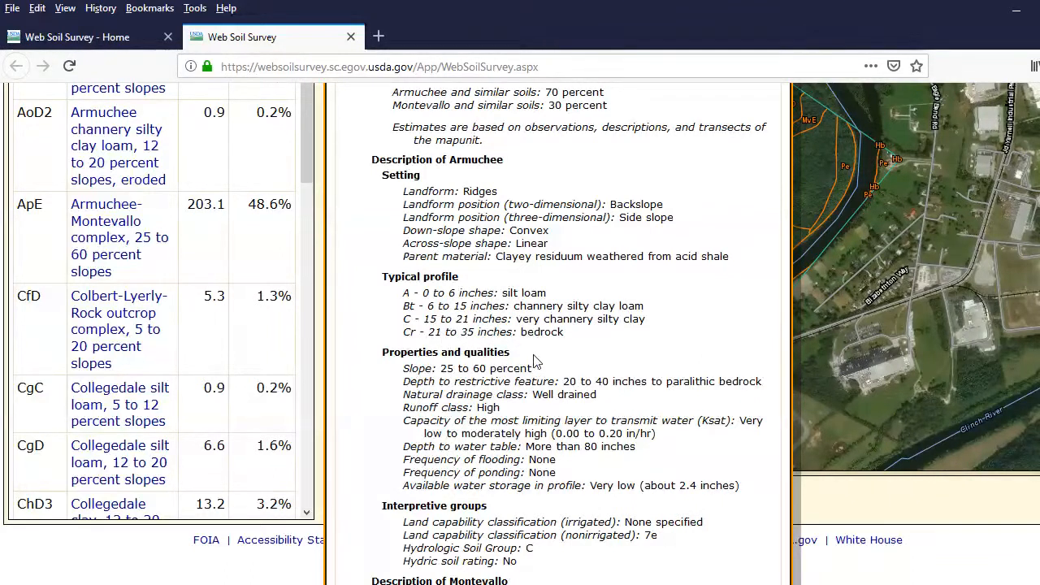
{"action": "scroll", "coordinate": [535, 360], "scroll_direction": "down", "scroll_amount": 3}
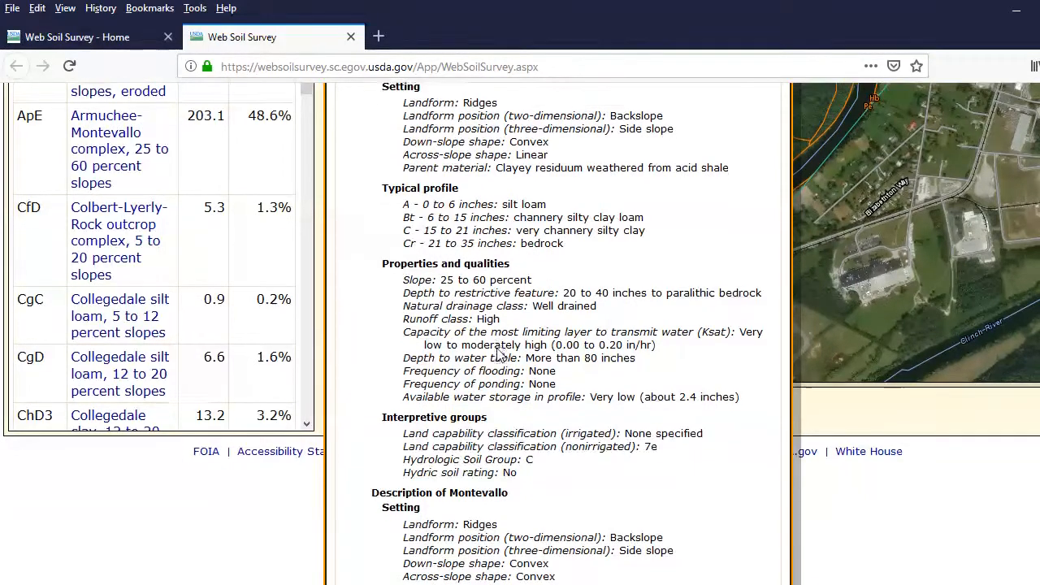
{"action": "scroll", "coordinate": [499, 355], "scroll_direction": "down", "scroll_amount": 4}
{"action": "scroll", "coordinate": [499, 355], "scroll_direction": "down", "scroll_amount": 2}
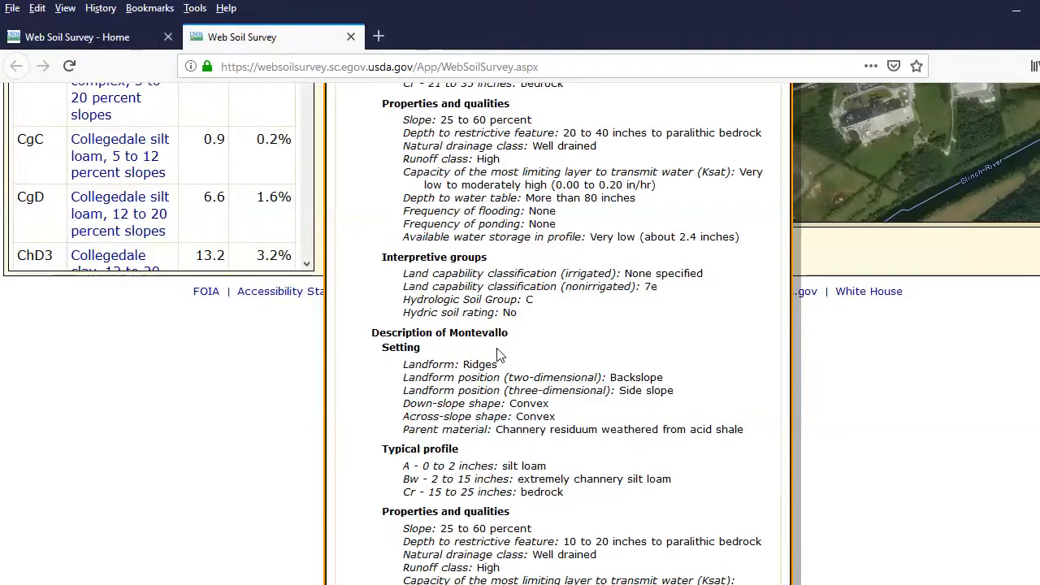
{"action": "scroll", "coordinate": [499, 355], "scroll_direction": "down", "scroll_amount": 6}
{"action": "scroll", "coordinate": [500, 355], "scroll_direction": "up", "scroll_amount": 20}
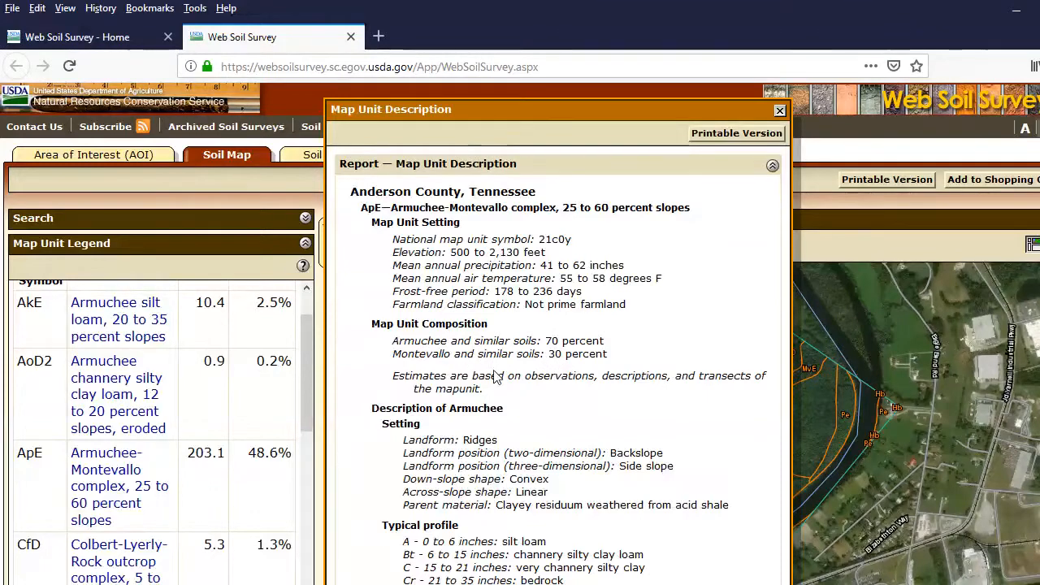
{"action": "scroll", "coordinate": [497, 378], "scroll_direction": "down", "scroll_amount": 10}
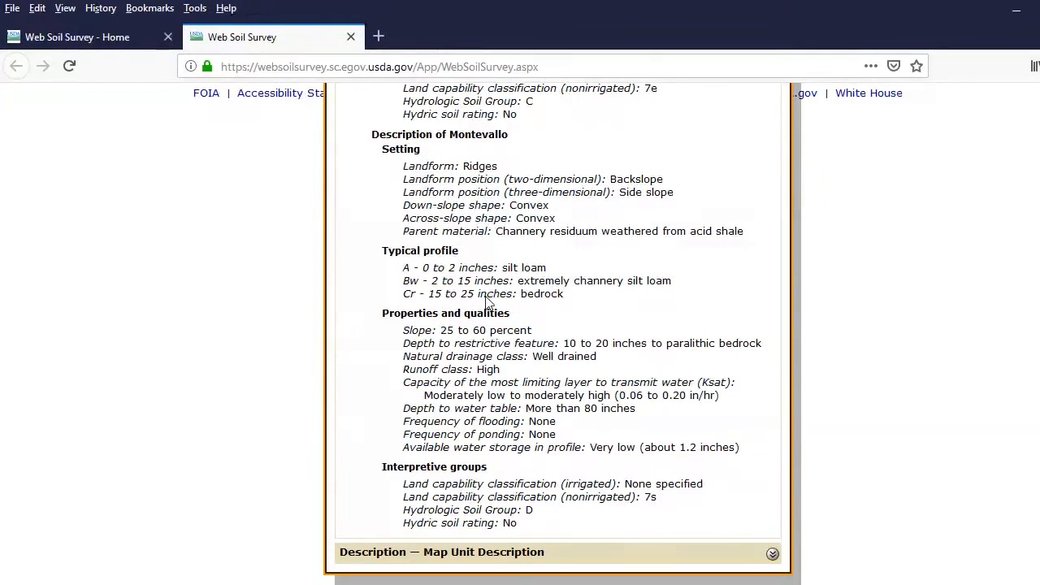
{"action": "scroll", "coordinate": [488, 301], "scroll_direction": "up", "scroll_amount": 10}
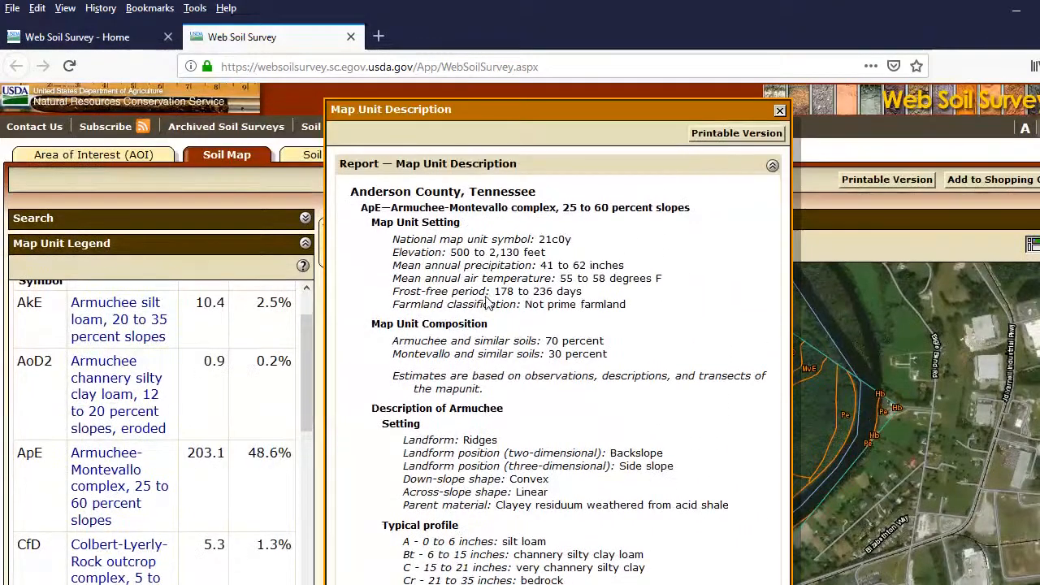
{"action": "left_click", "coordinate": [779, 109]}
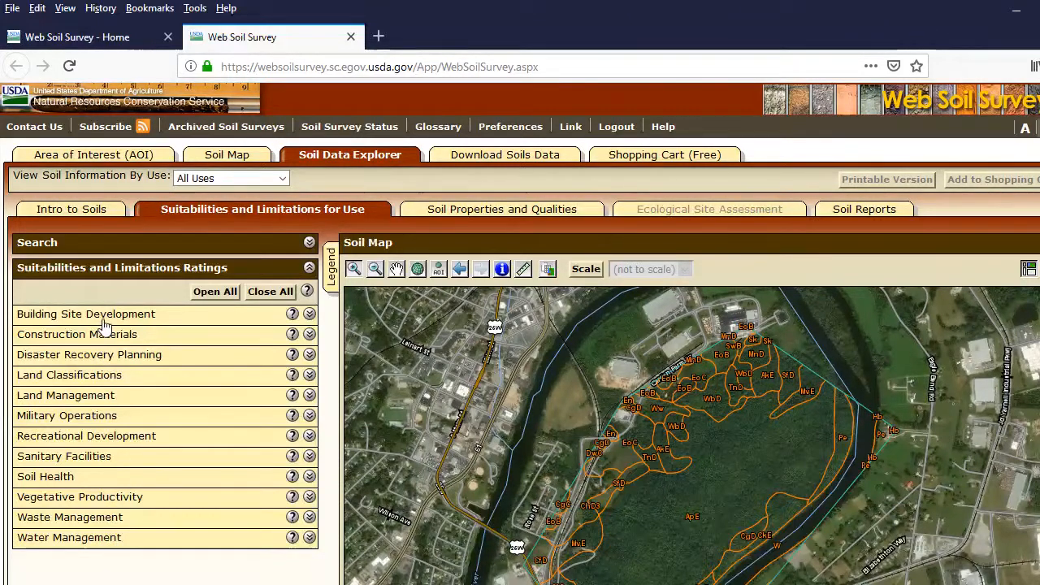
Generate the Dwellings Without Basements rating from the Building Site Development category for the area of interest.
{"action": "left_click", "coordinate": [309, 315]}
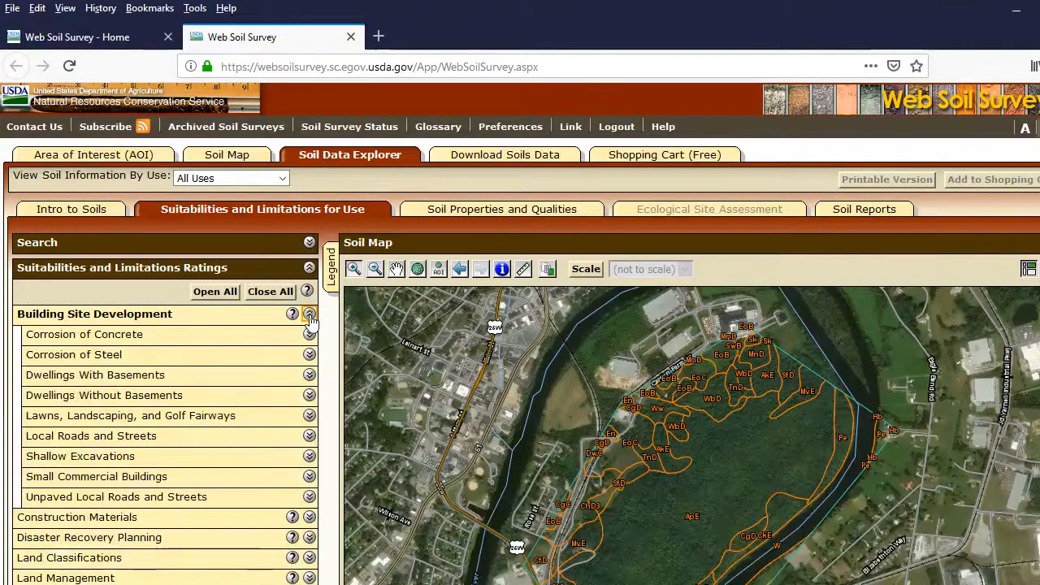
{"action": "left_click", "coordinate": [310, 396]}
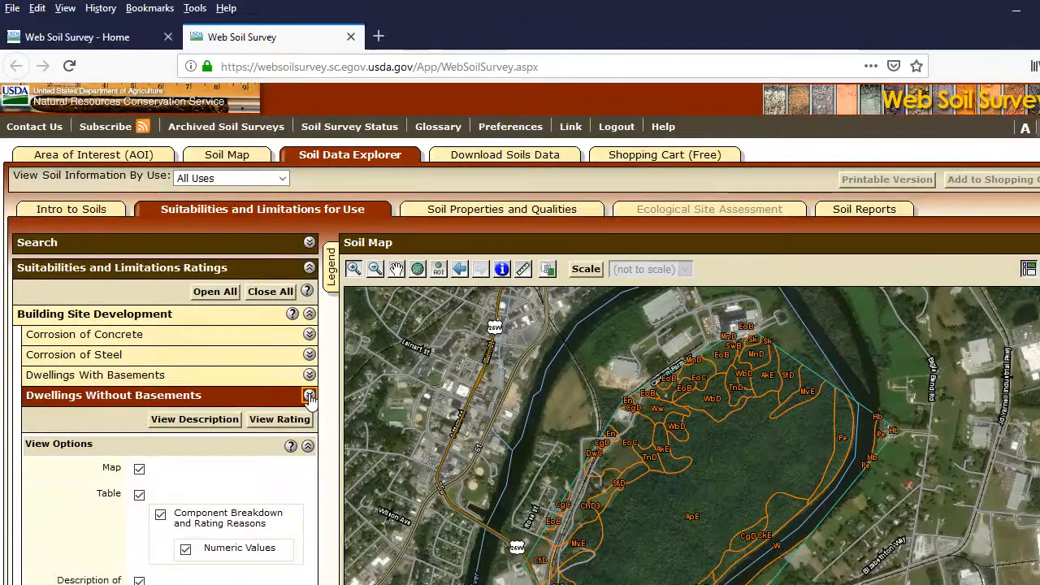
{"action": "scroll", "coordinate": [281, 487], "scroll_direction": "down", "scroll_amount": 3}
{"action": "scroll", "coordinate": [278, 487], "scroll_direction": "down", "scroll_amount": 1}
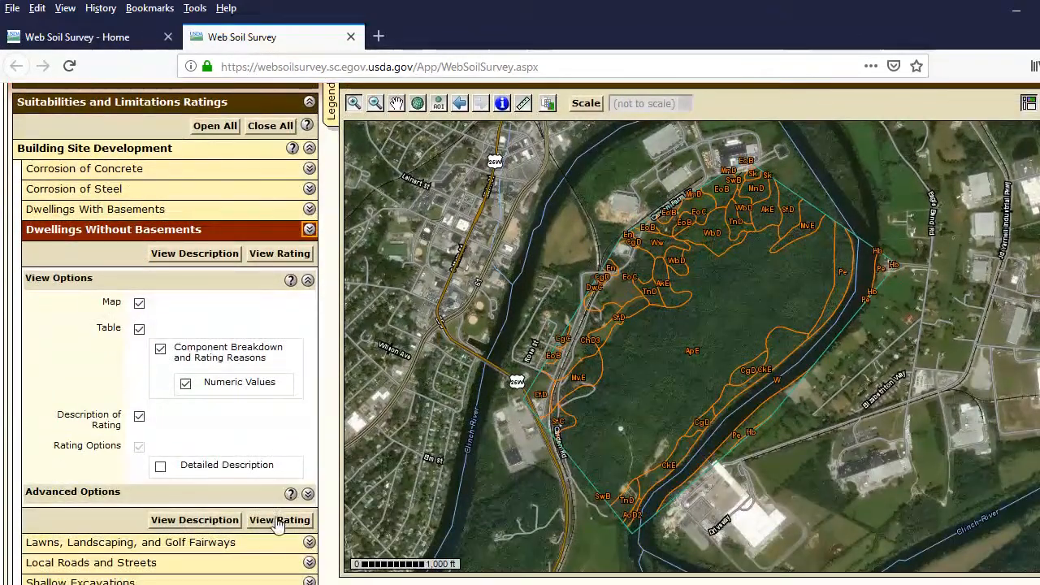
{"action": "left_click", "coordinate": [278, 520]}
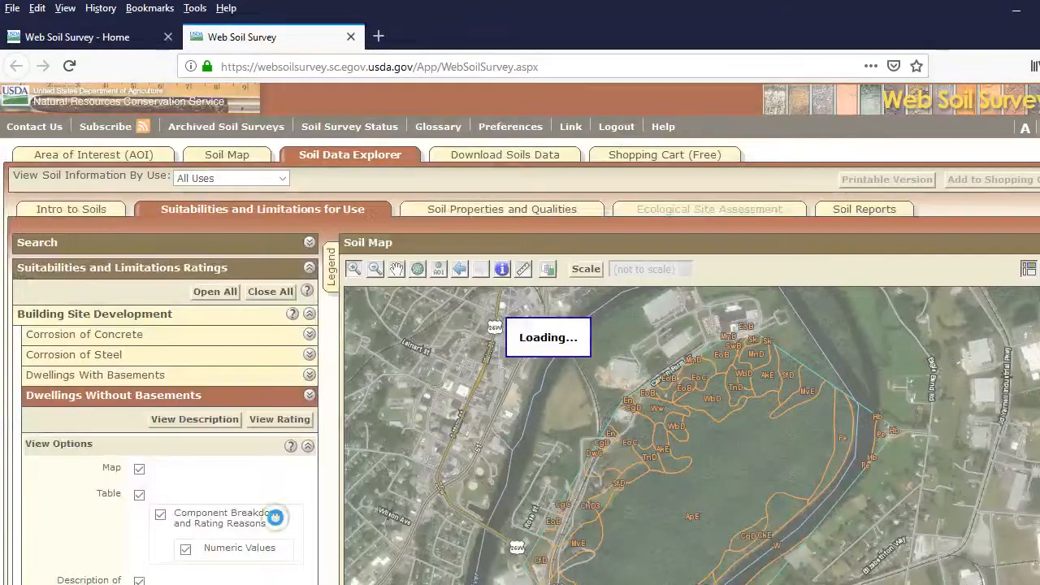
Examine the Dwellings Without Basements rating map and the rating reasons in its map unit summary, and collapse that rating's options.
{"action": "scroll", "coordinate": [278, 524], "scroll_direction": "down", "scroll_amount": 2}
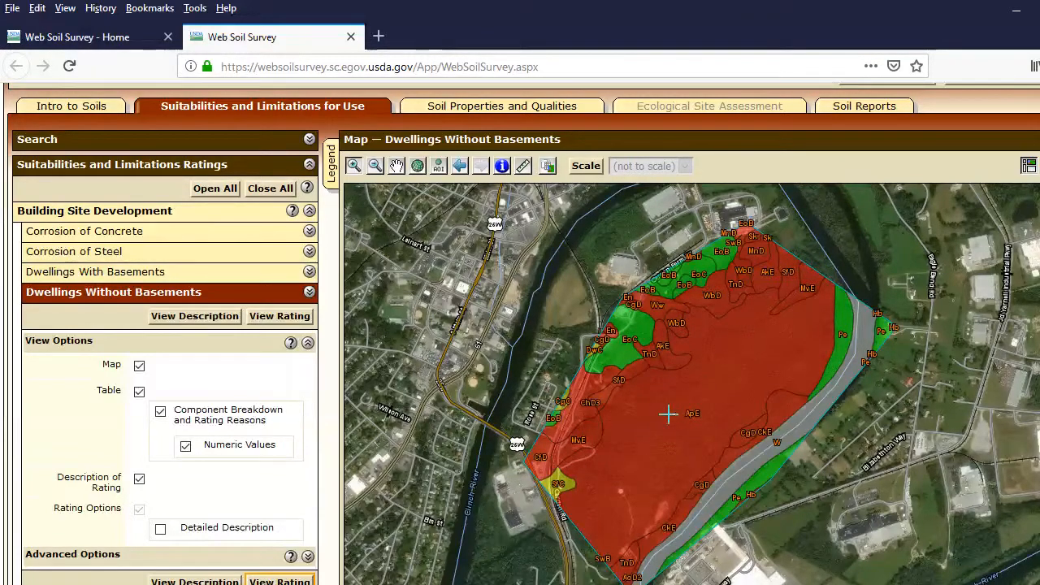
{"action": "scroll", "coordinate": [568, 423], "scroll_direction": "down", "scroll_amount": 4}
{"action": "scroll", "coordinate": [541, 410], "scroll_direction": "down", "scroll_amount": 5}
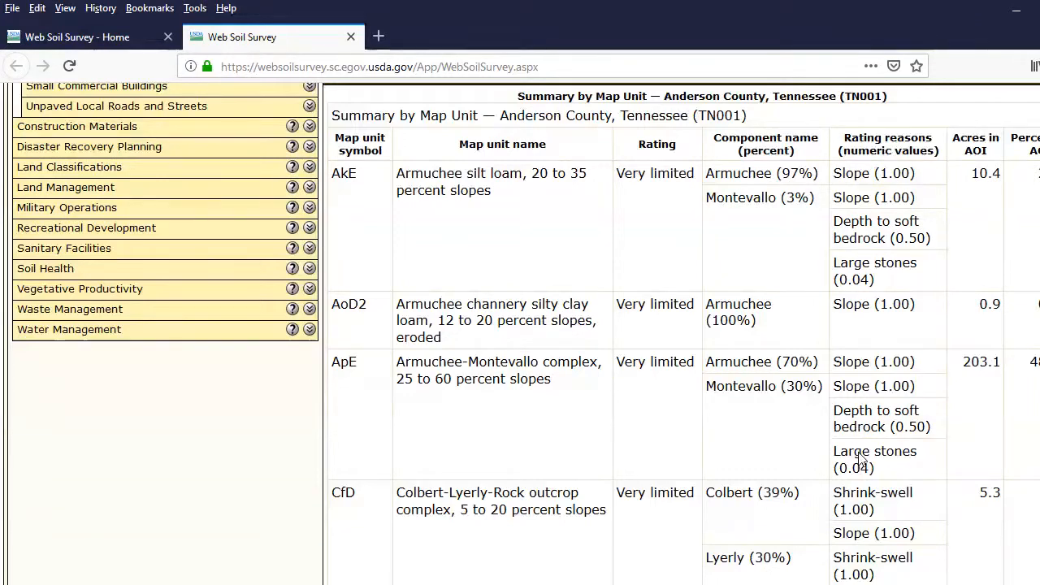
{"action": "scroll", "coordinate": [284, 392], "scroll_direction": "up", "scroll_amount": 4}
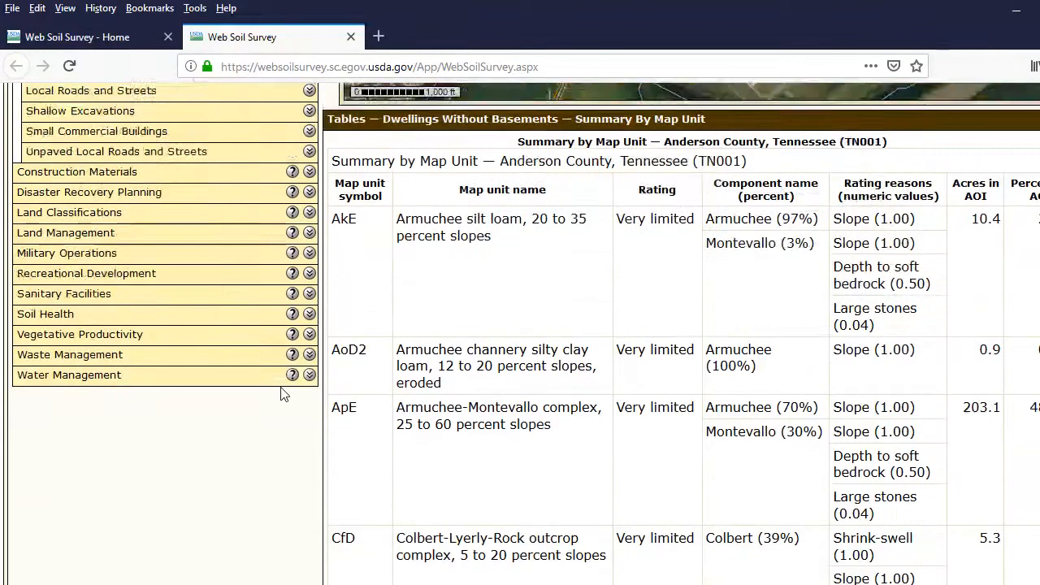
{"action": "scroll", "coordinate": [158, 348], "scroll_direction": "up", "scroll_amount": 8}
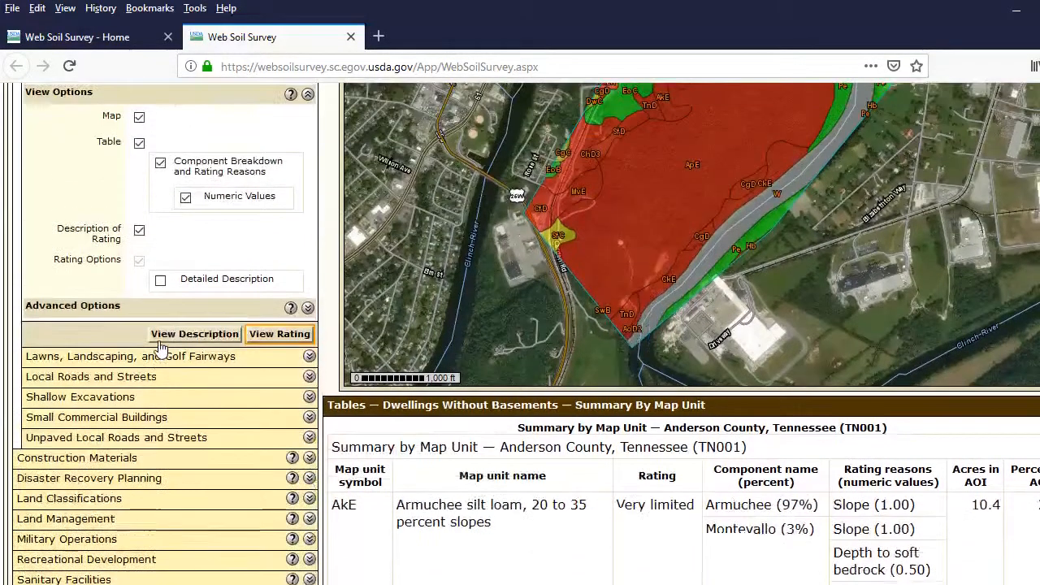
{"action": "scroll", "coordinate": [214, 313], "scroll_direction": "up", "scroll_amount": 4}
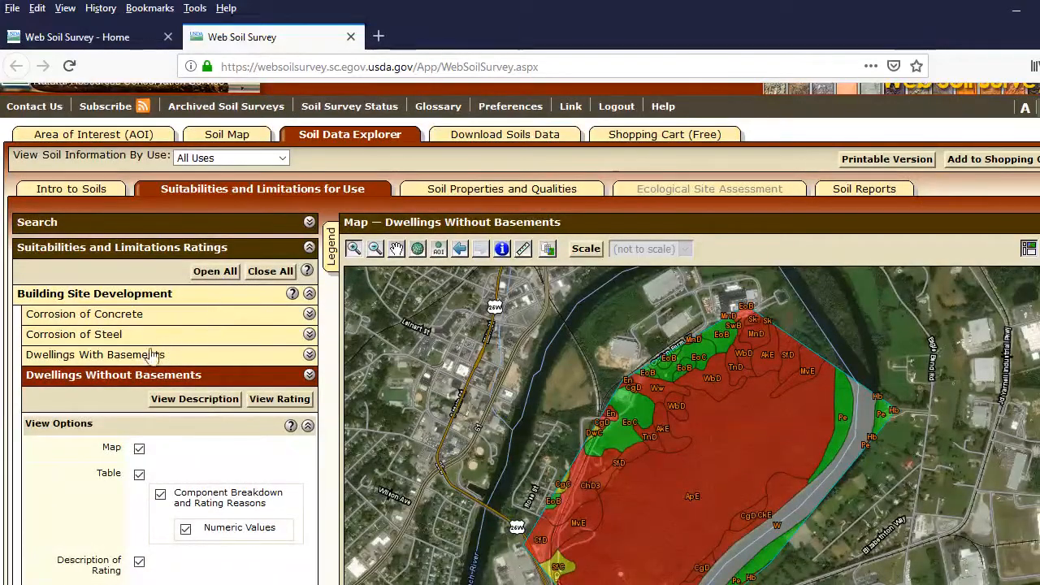
{"action": "left_click", "coordinate": [309, 375]}
Generate the Dwellings With Basements rating for the area of interest.
{"action": "left_click", "coordinate": [134, 365]}
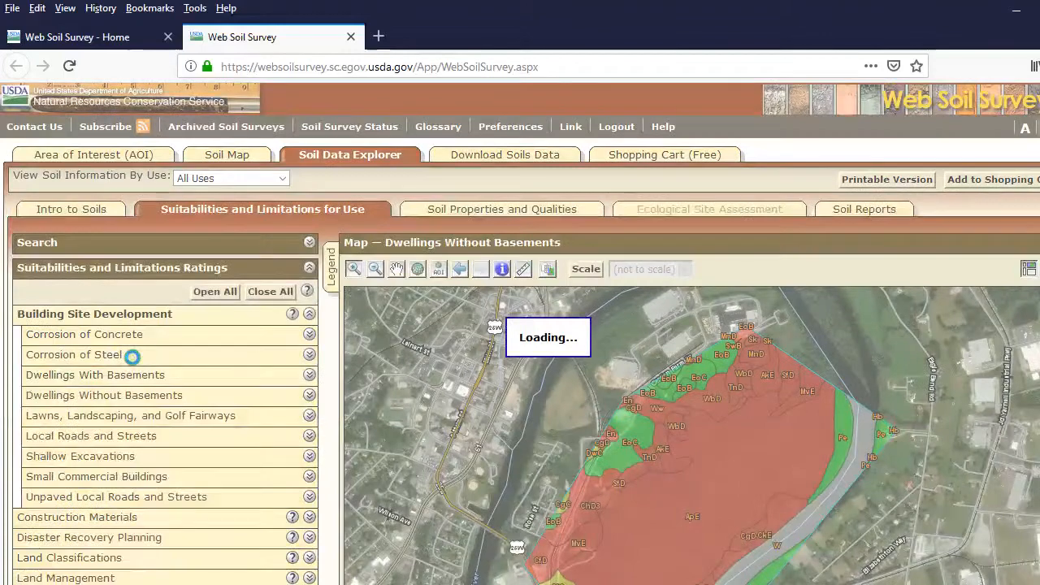
{"action": "scroll", "coordinate": [226, 460], "scroll_direction": "down", "scroll_amount": 2}
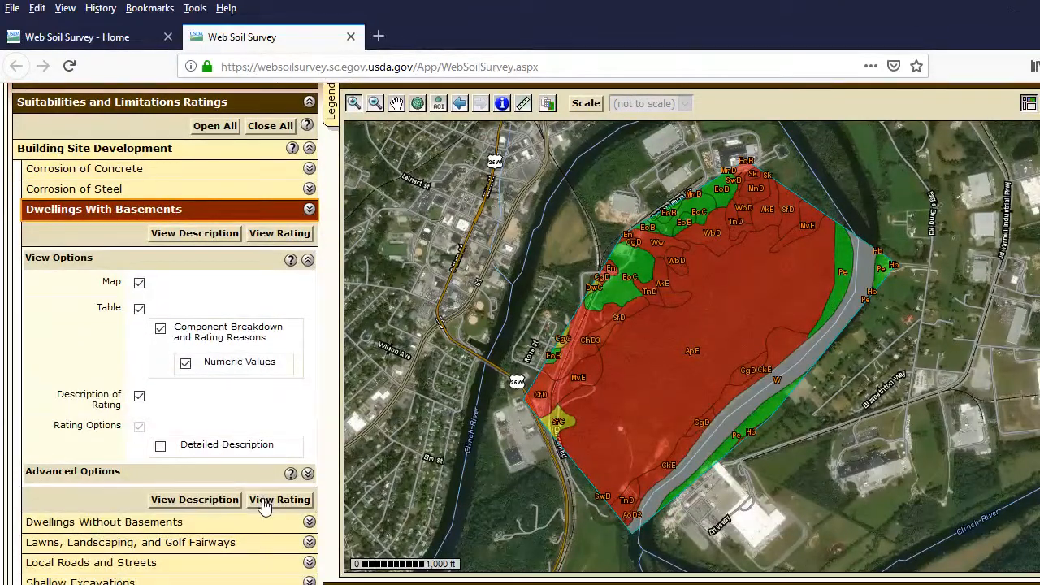
{"action": "left_click", "coordinate": [279, 499]}
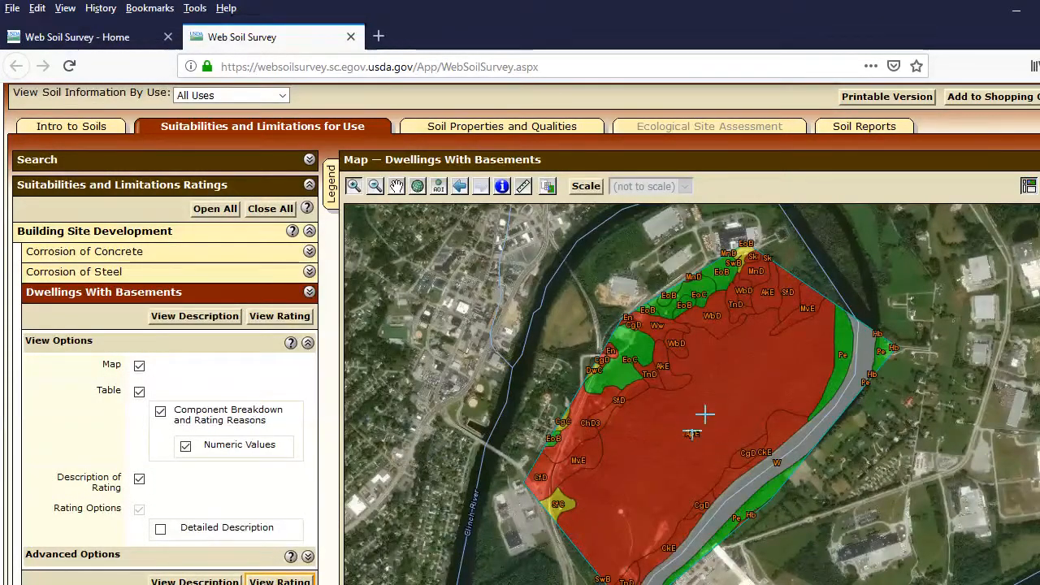
Examine the Dwellings With Basements map, map unit summary and advanced options, and collapse that rating's options.
{"action": "scroll", "coordinate": [659, 431], "scroll_direction": "down", "scroll_amount": 5}
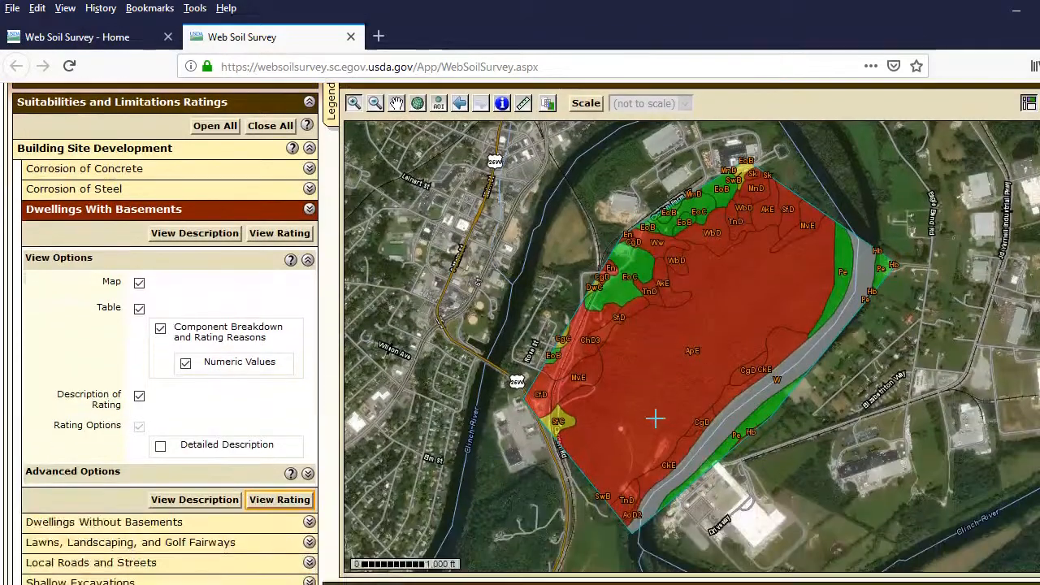
{"action": "scroll", "coordinate": [470, 561], "scroll_direction": "down", "scroll_amount": 5}
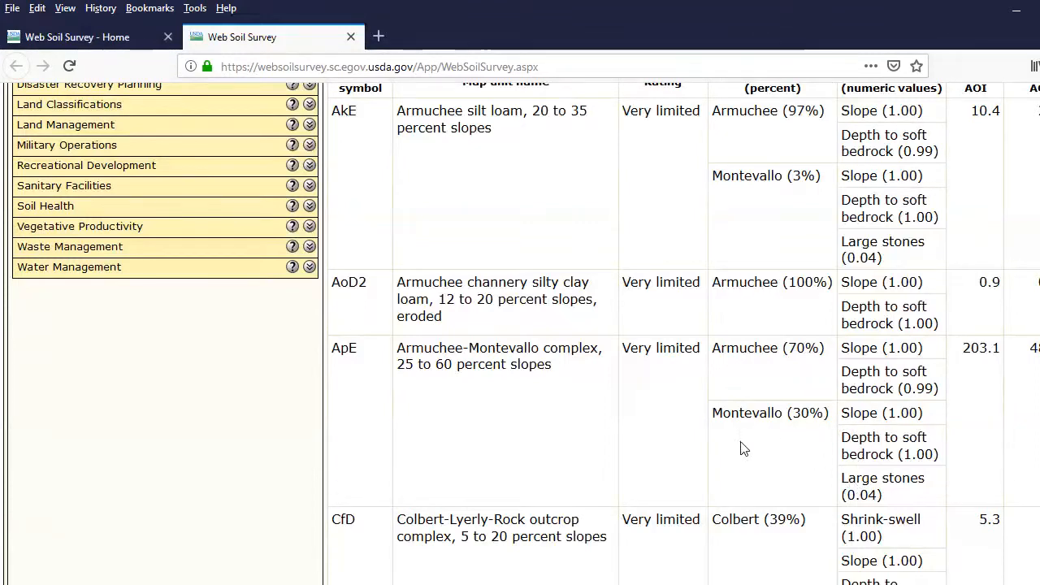
{"action": "scroll", "coordinate": [577, 434], "scroll_direction": "up", "scroll_amount": 4}
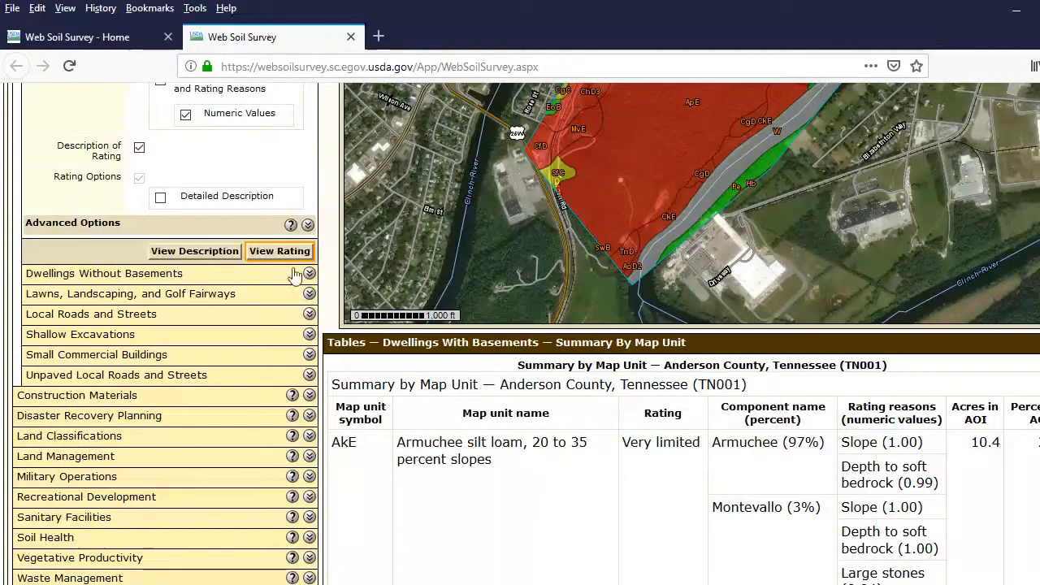
{"action": "left_click", "coordinate": [308, 226]}
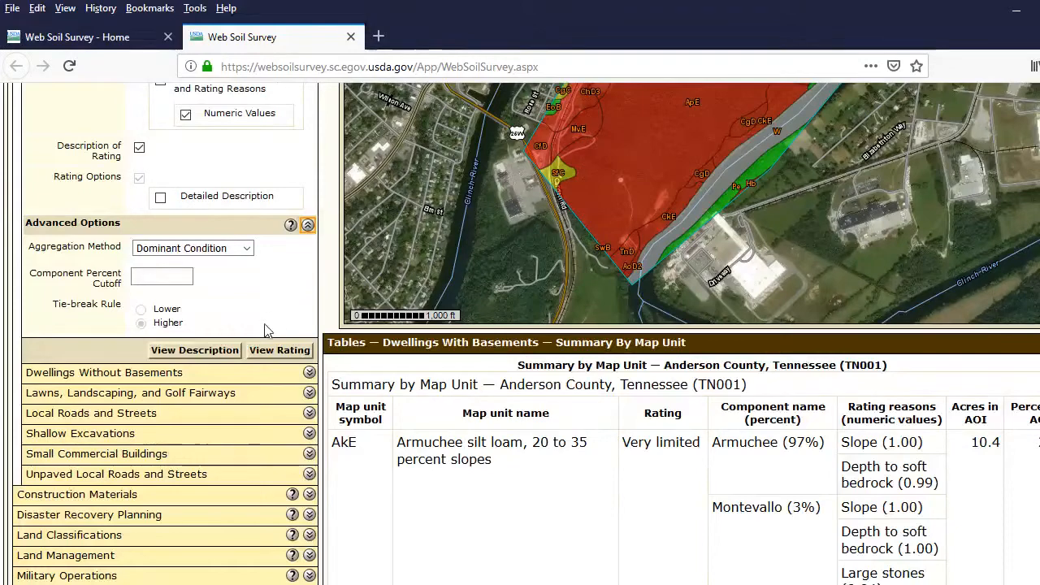
{"action": "scroll", "coordinate": [268, 328], "scroll_direction": "up", "scroll_amount": 3}
{"action": "left_click", "coordinate": [309, 209]}
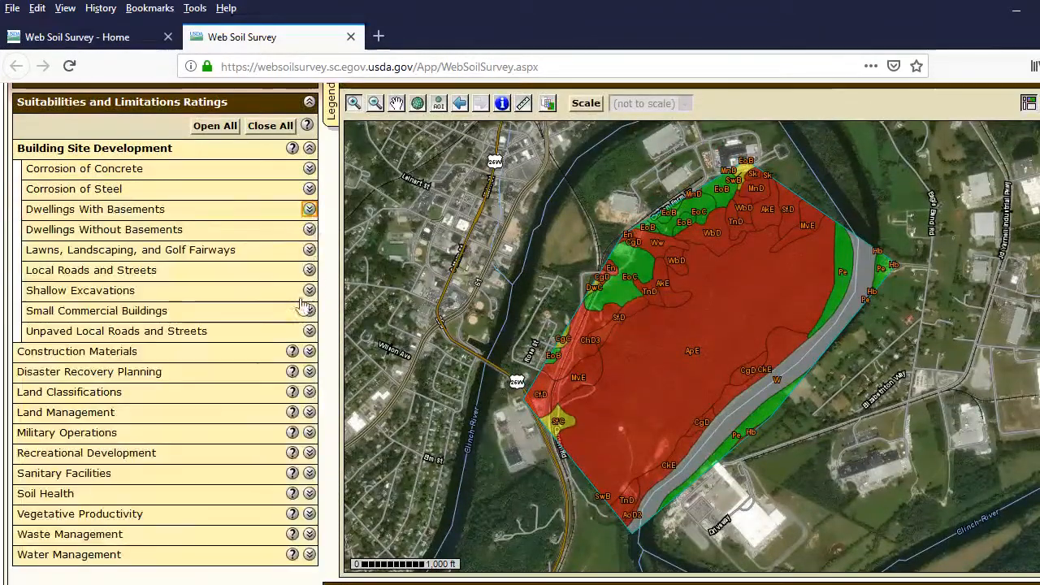
Generate the Septic Tank Absorption Fields rating from the Sanitary Facilities category for the area of interest.
{"action": "scroll", "coordinate": [260, 367], "scroll_direction": "down", "scroll_amount": 2}
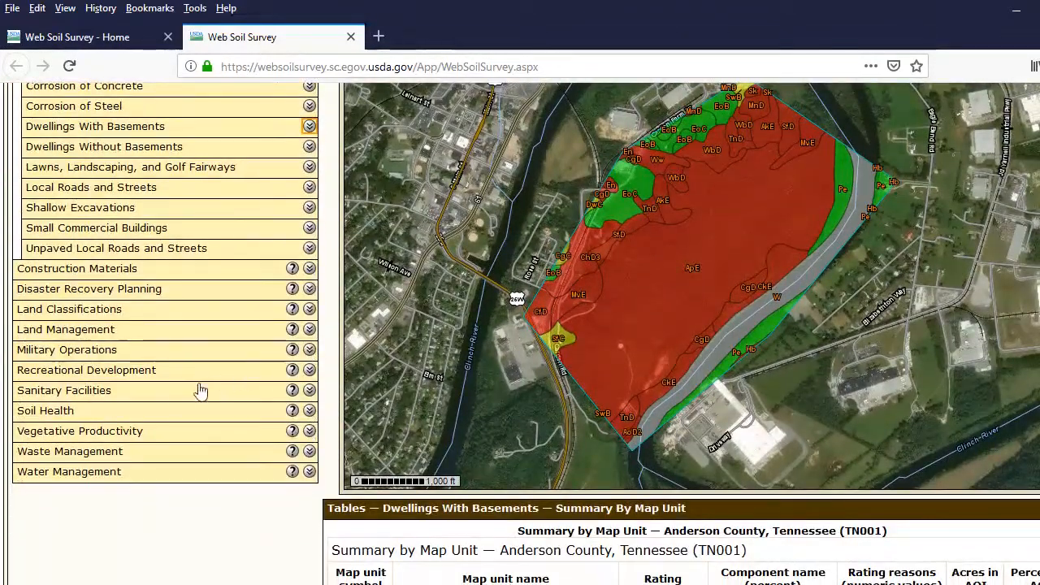
{"action": "left_click", "coordinate": [309, 390]}
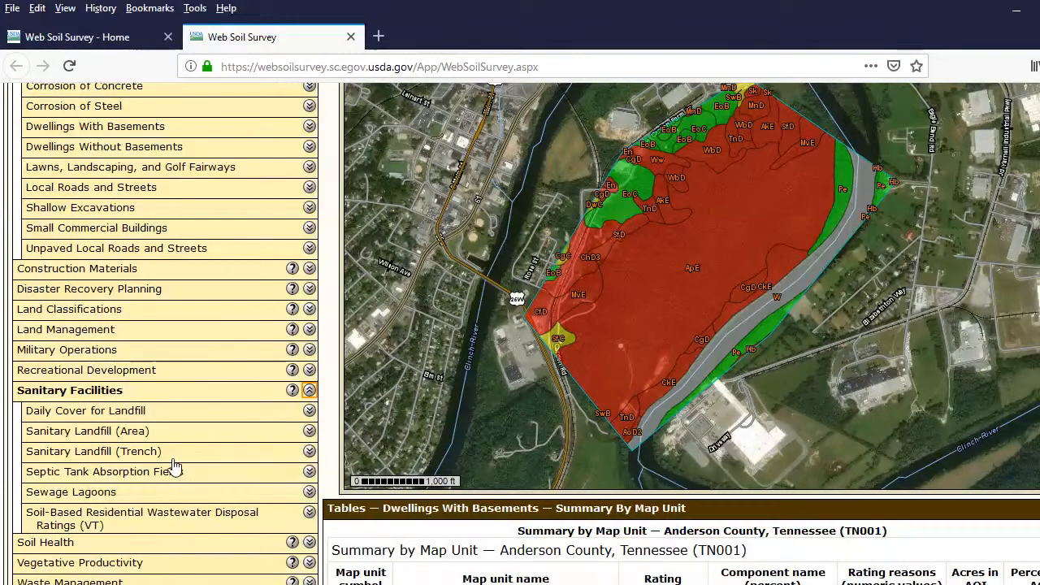
{"action": "scroll", "coordinate": [173, 465], "scroll_direction": "down", "scroll_amount": 2}
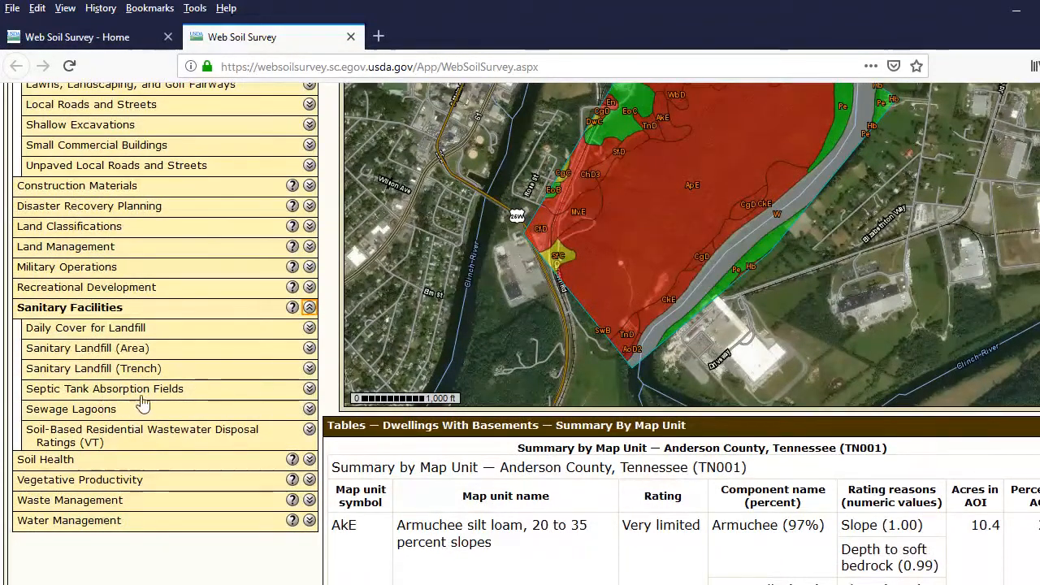
{"action": "left_click", "coordinate": [309, 390]}
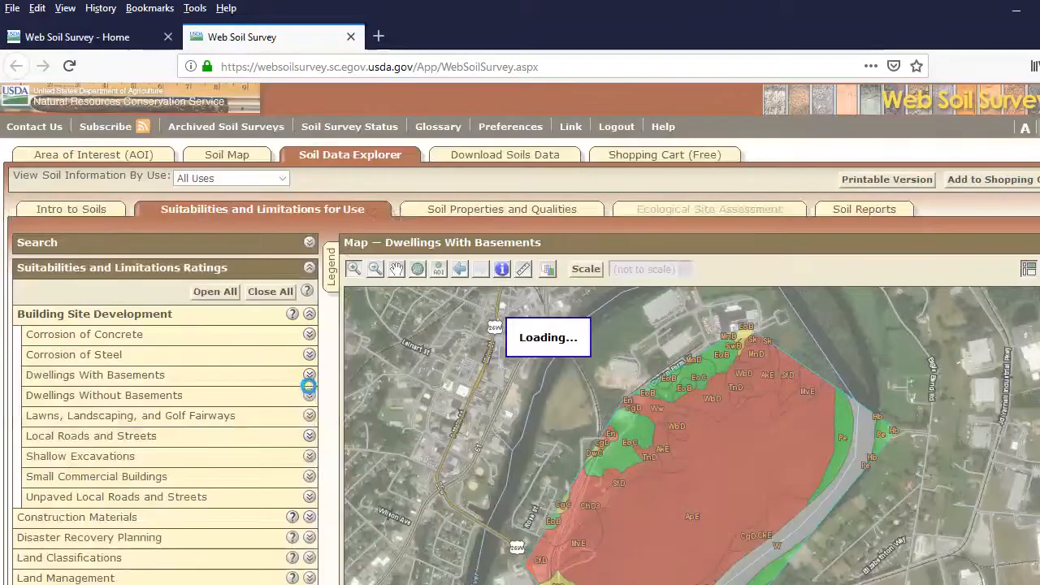
{"action": "scroll", "coordinate": [268, 418], "scroll_direction": "down", "scroll_amount": 3}
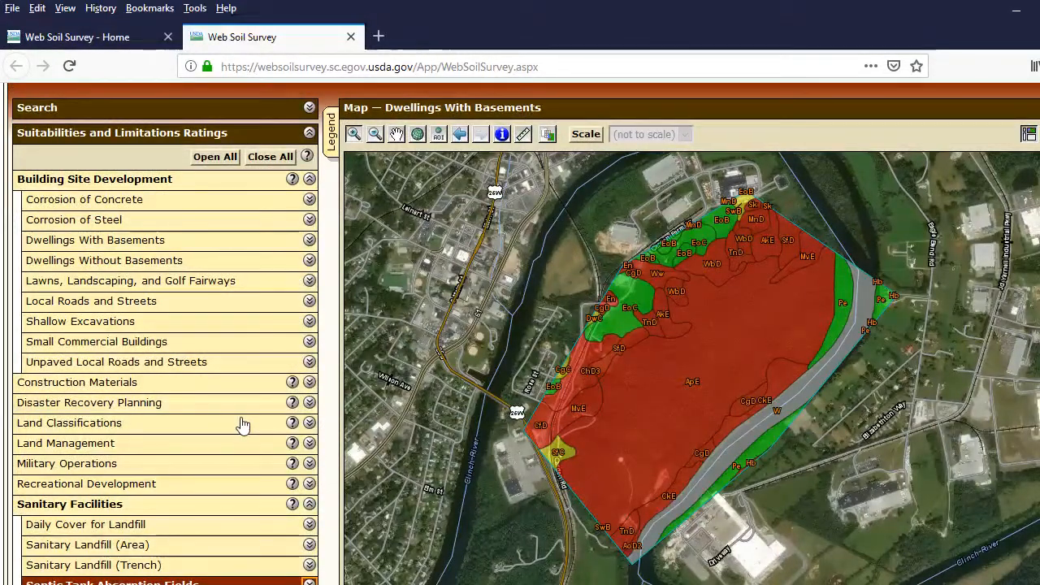
{"action": "scroll", "coordinate": [242, 425], "scroll_direction": "down", "scroll_amount": 4}
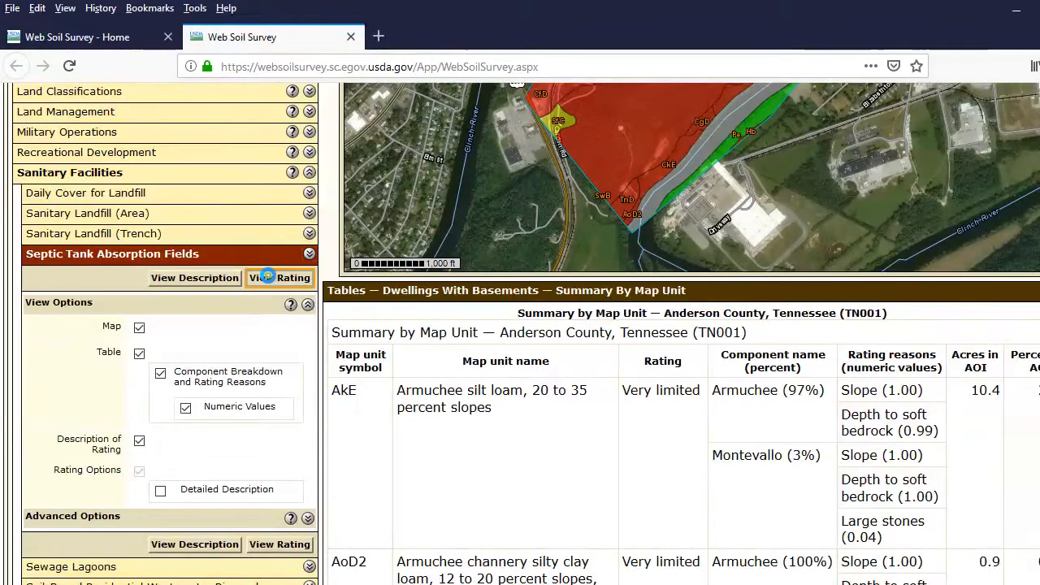
{"action": "left_click", "coordinate": [267, 277]}
Examine the Septic Tank Absorption Fields rating map and the rating reasons for the Armuchee map units in its summary table.
{"action": "scroll", "coordinate": [316, 374], "scroll_direction": "down", "scroll_amount": 2}
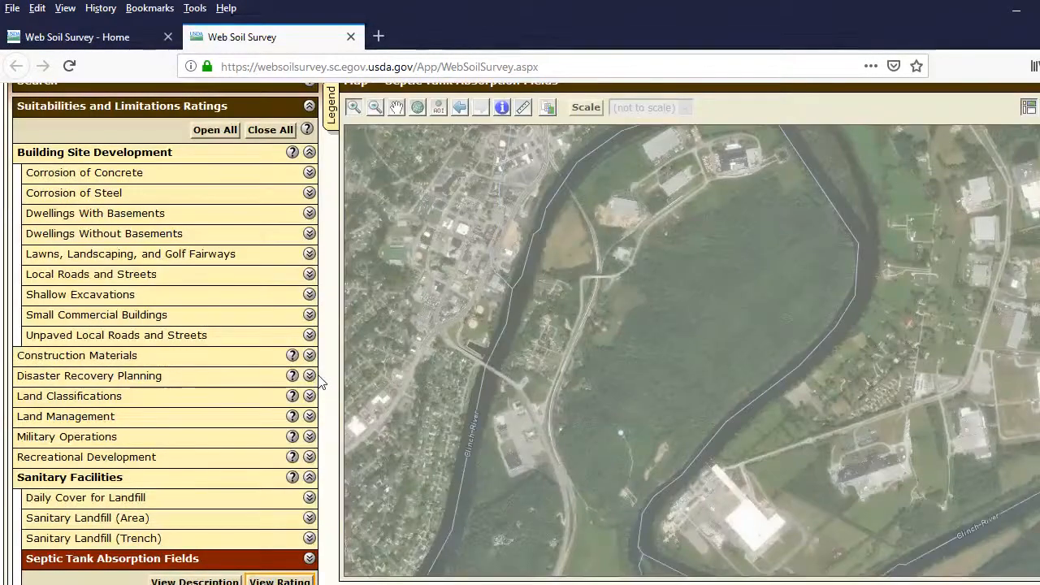
{"action": "scroll", "coordinate": [321, 382], "scroll_direction": "up", "scroll_amount": 1}
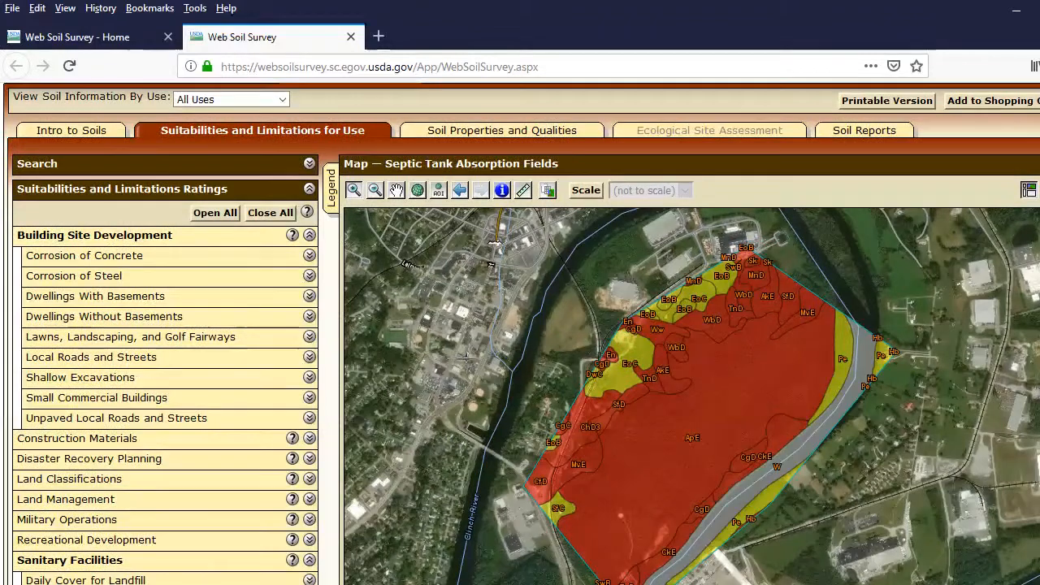
{"action": "scroll", "coordinate": [656, 365], "scroll_direction": "down", "scroll_amount": 1}
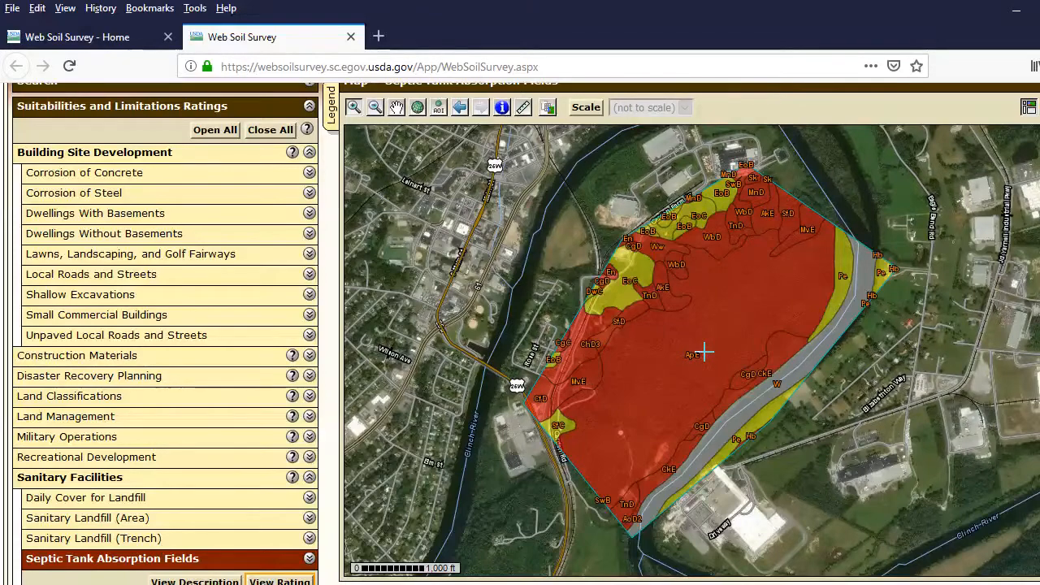
{"action": "scroll", "coordinate": [611, 398], "scroll_direction": "down", "scroll_amount": 5}
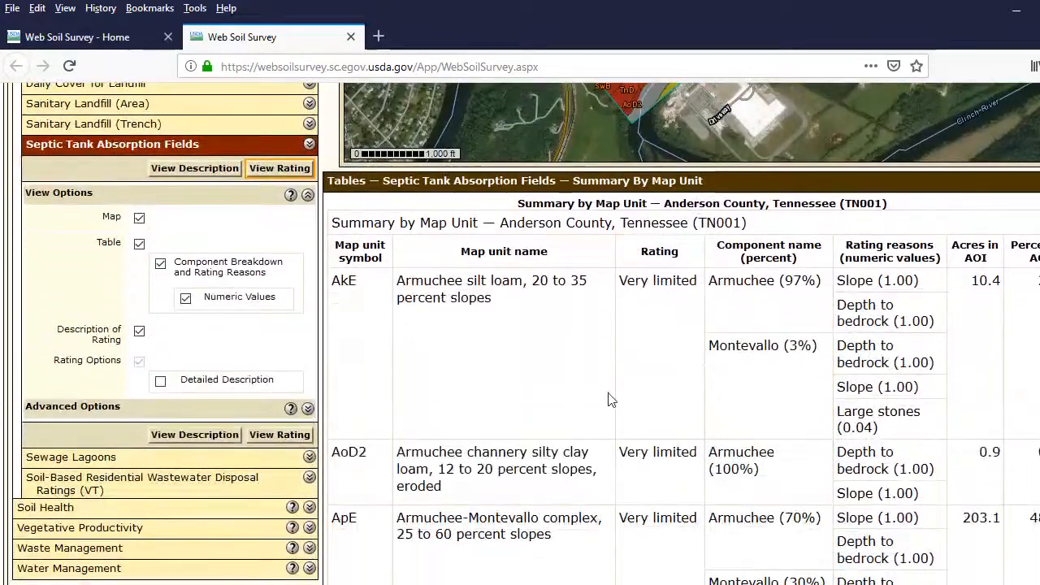
{"action": "scroll", "coordinate": [611, 399], "scroll_direction": "down", "scroll_amount": 2}
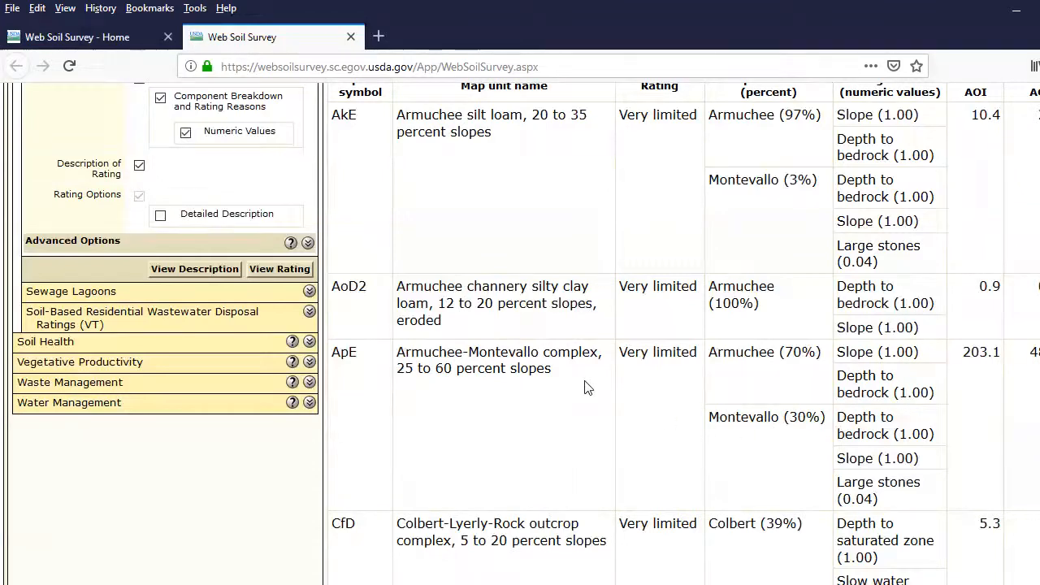
{"action": "scroll", "coordinate": [586, 388], "scroll_direction": "up", "scroll_amount": 3}
{"action": "scroll", "coordinate": [586, 387], "scroll_direction": "up", "scroll_amount": 4}
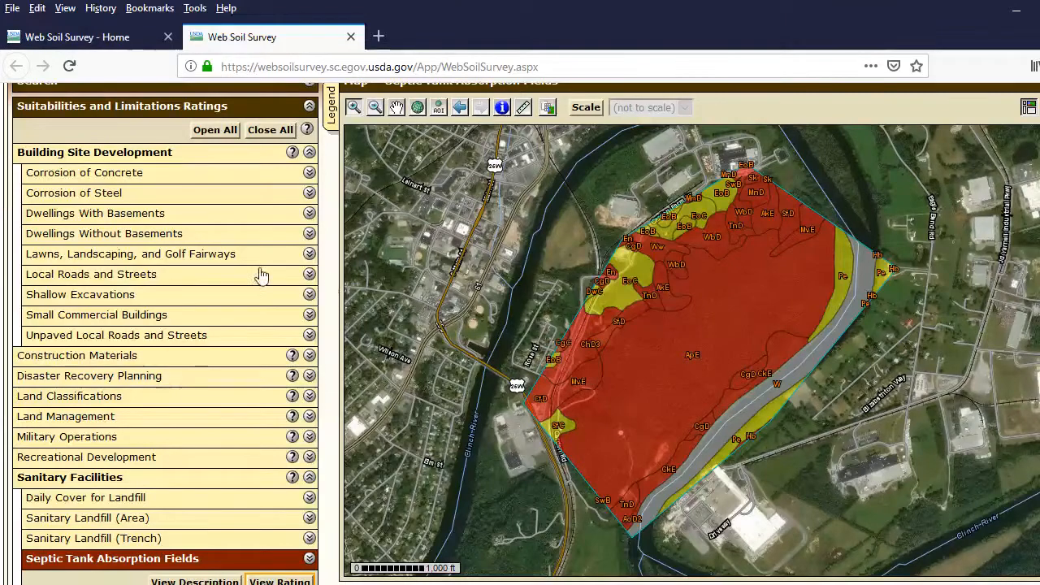
Collapse the whole Suitabilities and Limitations Ratings list and look over the septic rating map again.
{"action": "scroll", "coordinate": [260, 274], "scroll_direction": "up", "scroll_amount": 4}
{"action": "left_click", "coordinate": [308, 269]}
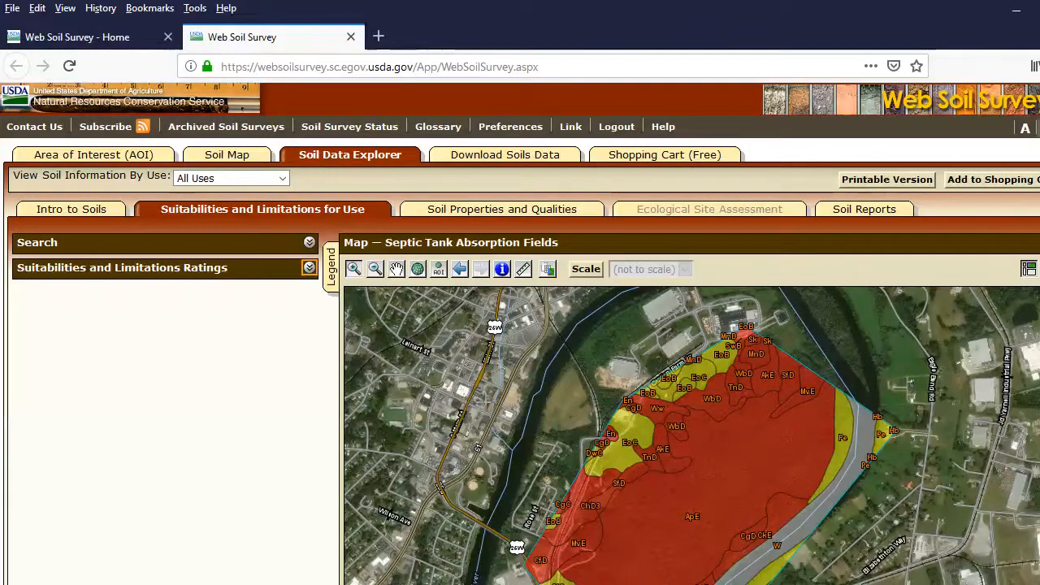
{"action": "scroll", "coordinate": [328, 375], "scroll_direction": "down", "scroll_amount": 2}
{"action": "scroll", "coordinate": [329, 375], "scroll_direction": "up", "scroll_amount": 2}
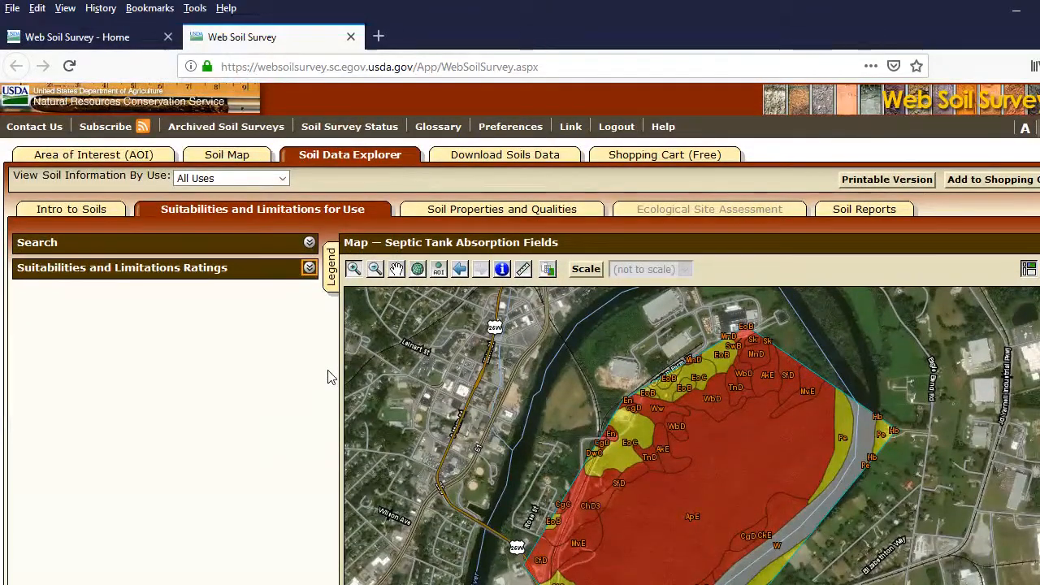
{"action": "scroll", "coordinate": [549, 390], "scroll_direction": "down", "scroll_amount": 2}
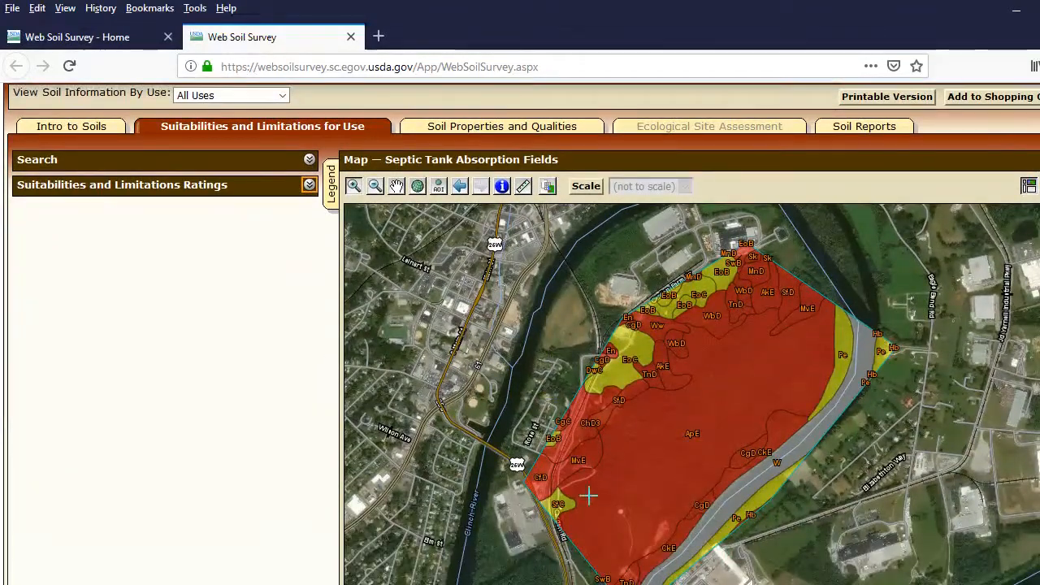